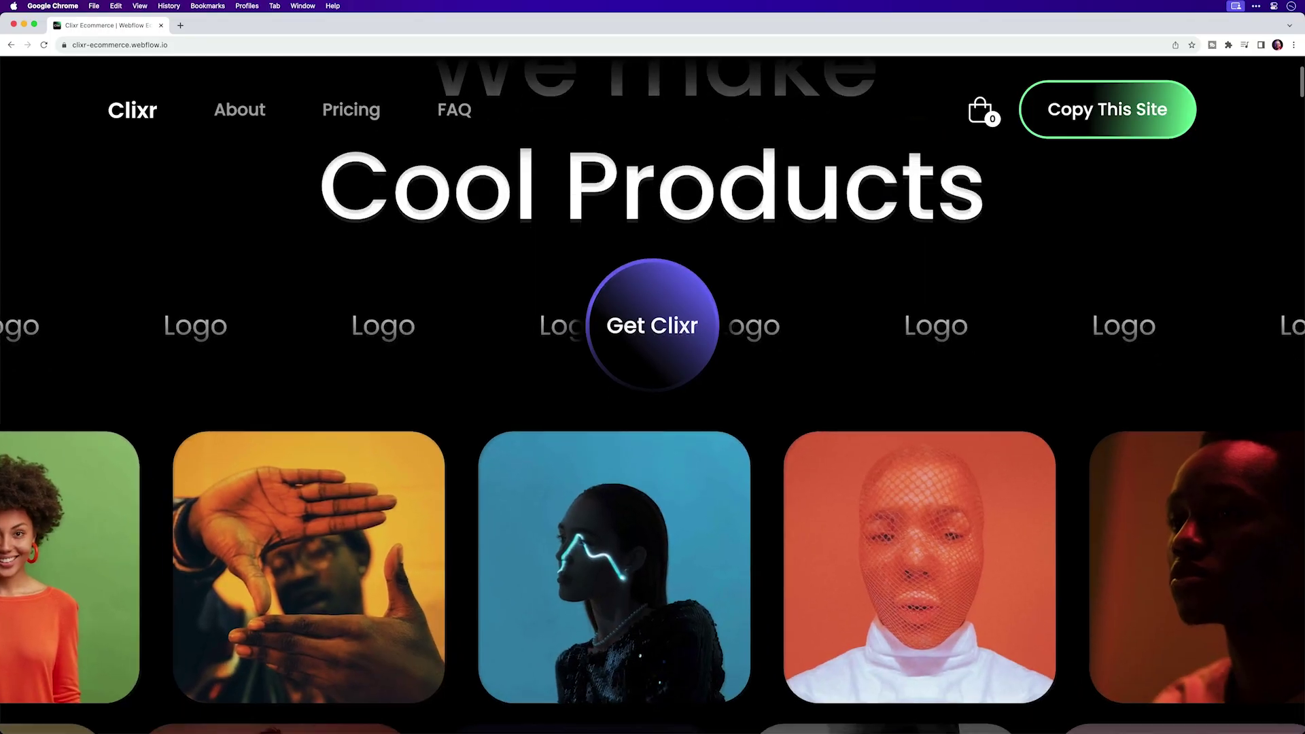
# Apply the first style variation card so the Bento Grids preview turns light
pyautogui.scroll(-6, 653, 394)
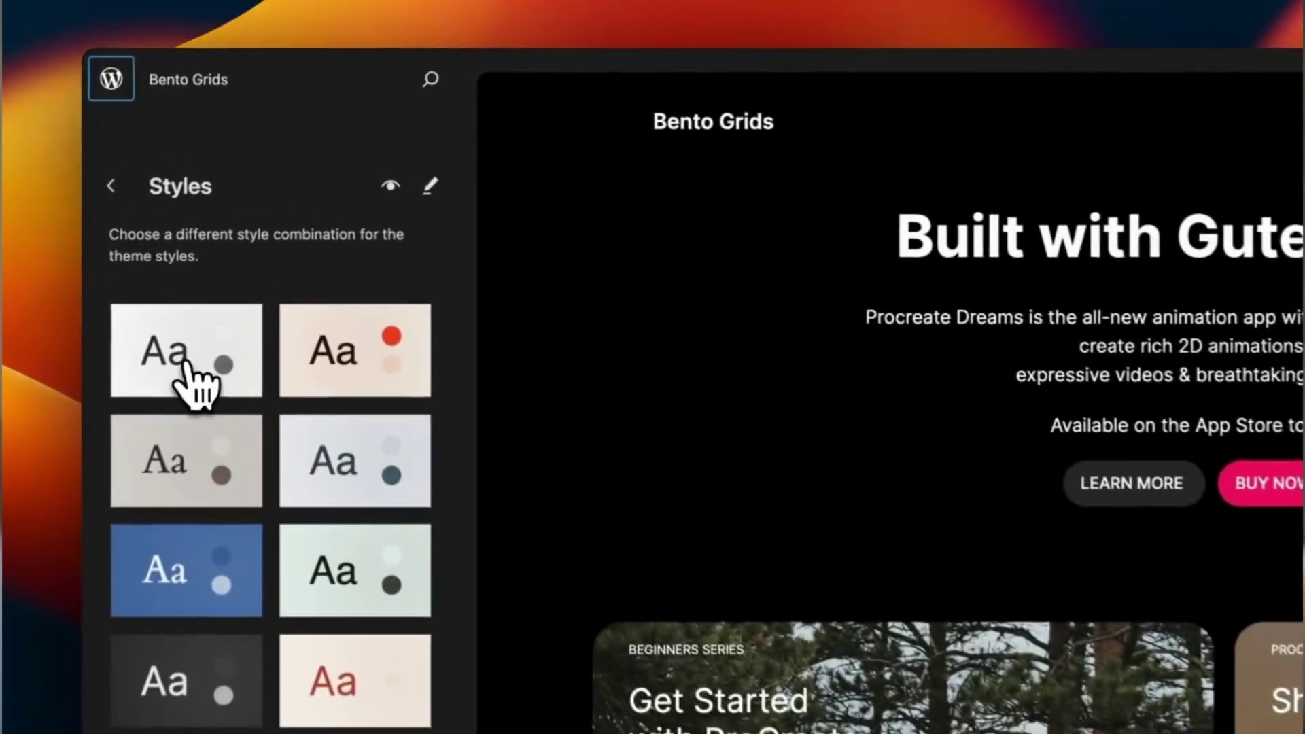
pyautogui.click(191, 384)
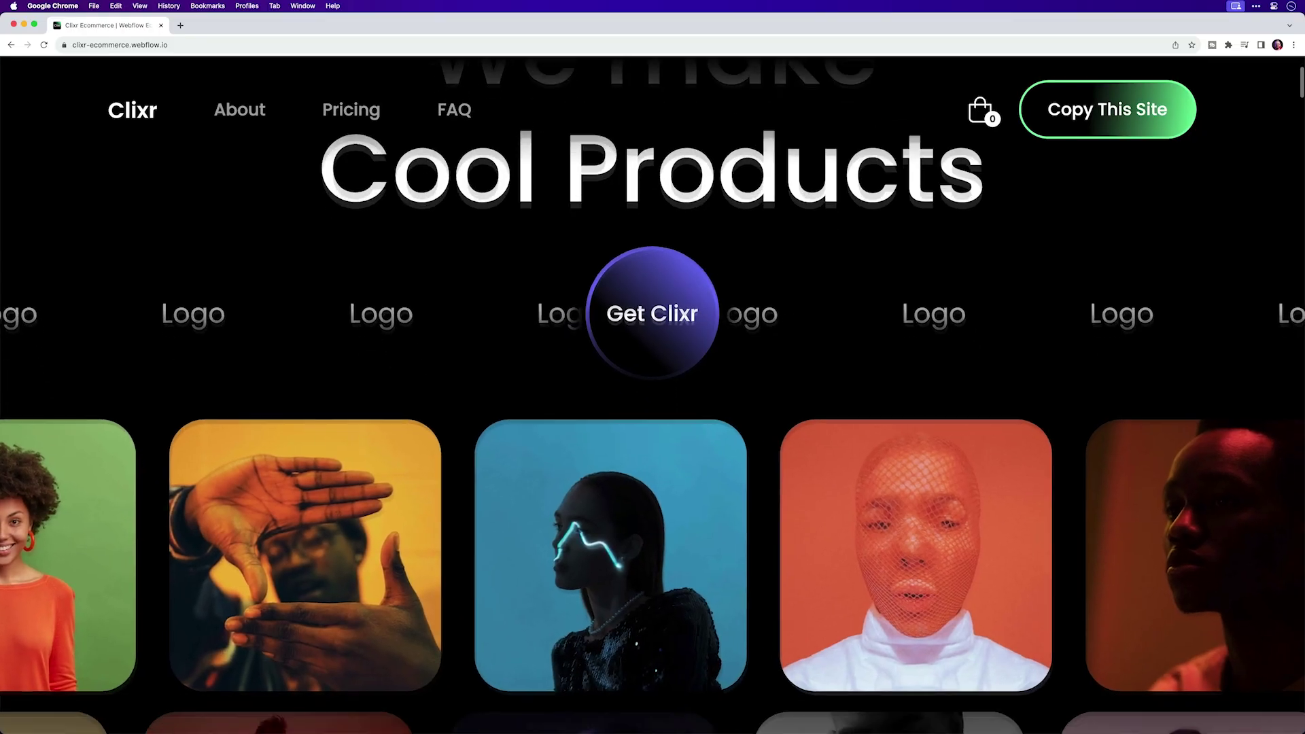
pyautogui.scroll(-6, 653, 394)
pyautogui.scroll(-4, 652, 367)
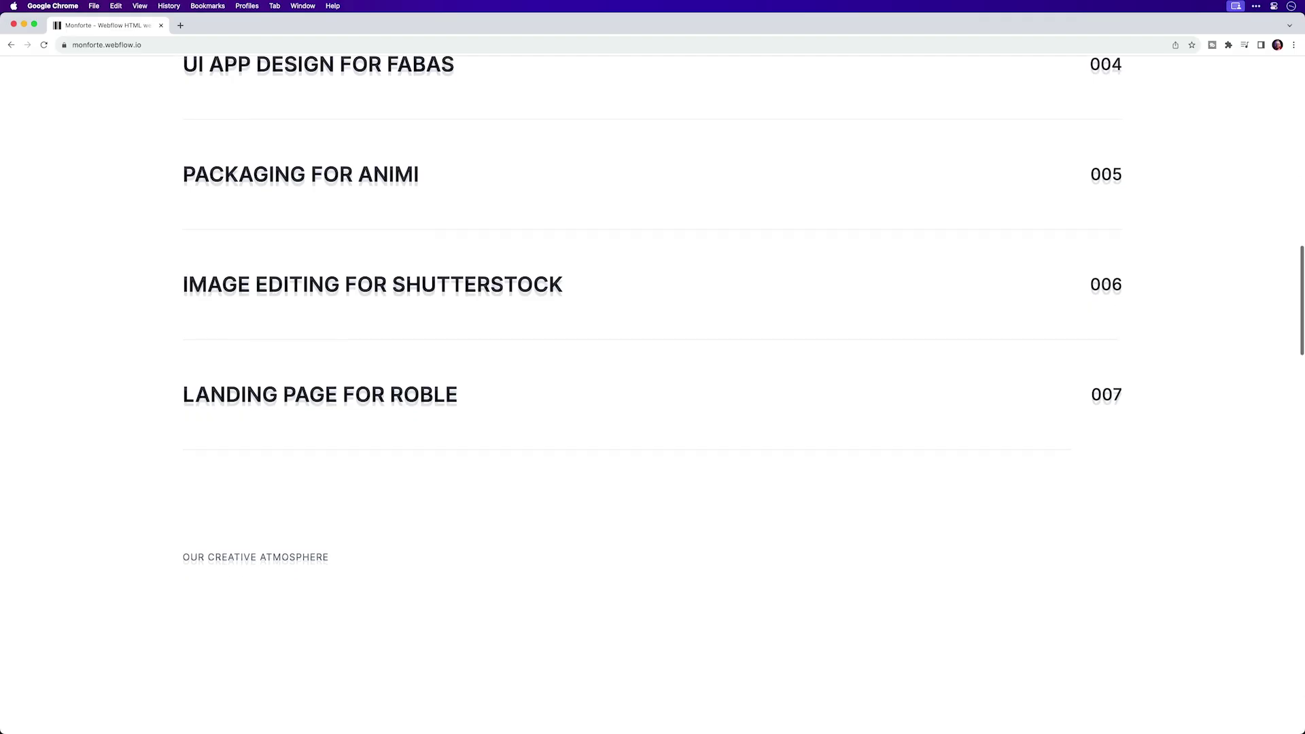
pyautogui.scroll(-7, 652, 394)
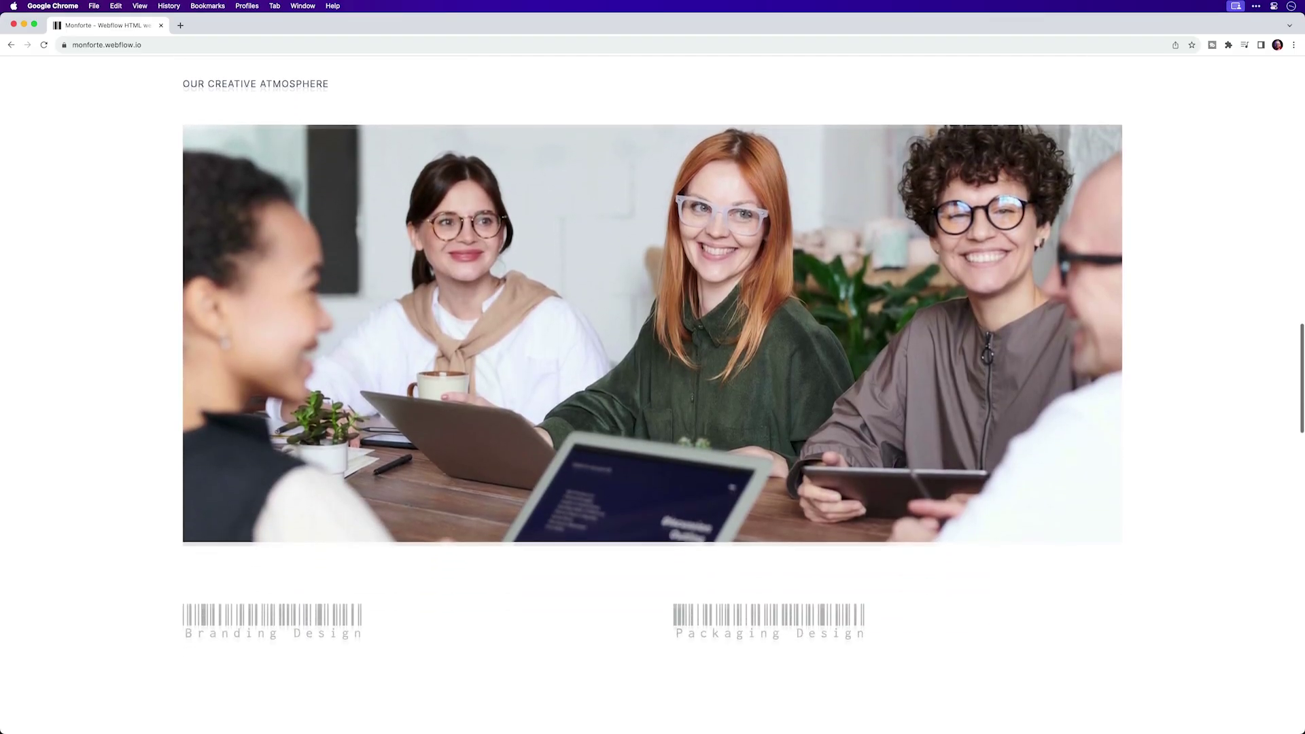
pyautogui.scroll(-7, 653, 367)
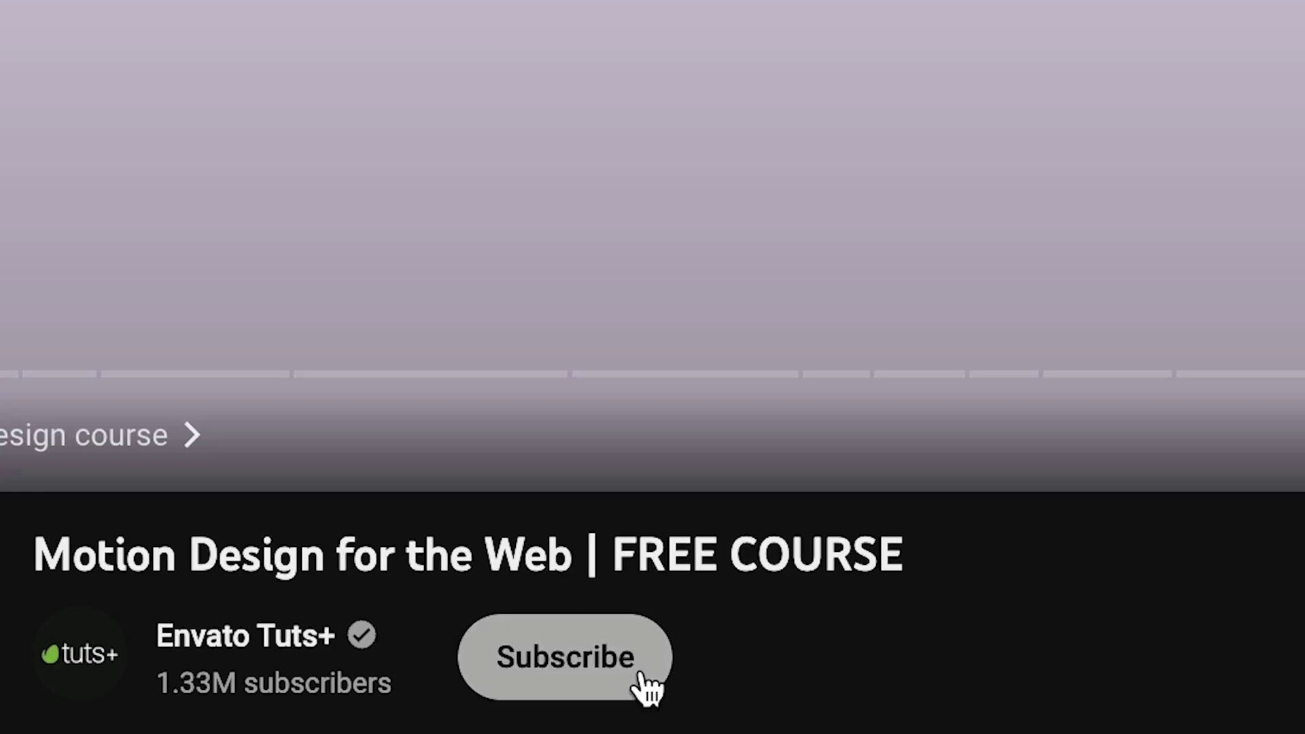
pyautogui.click(641, 676)
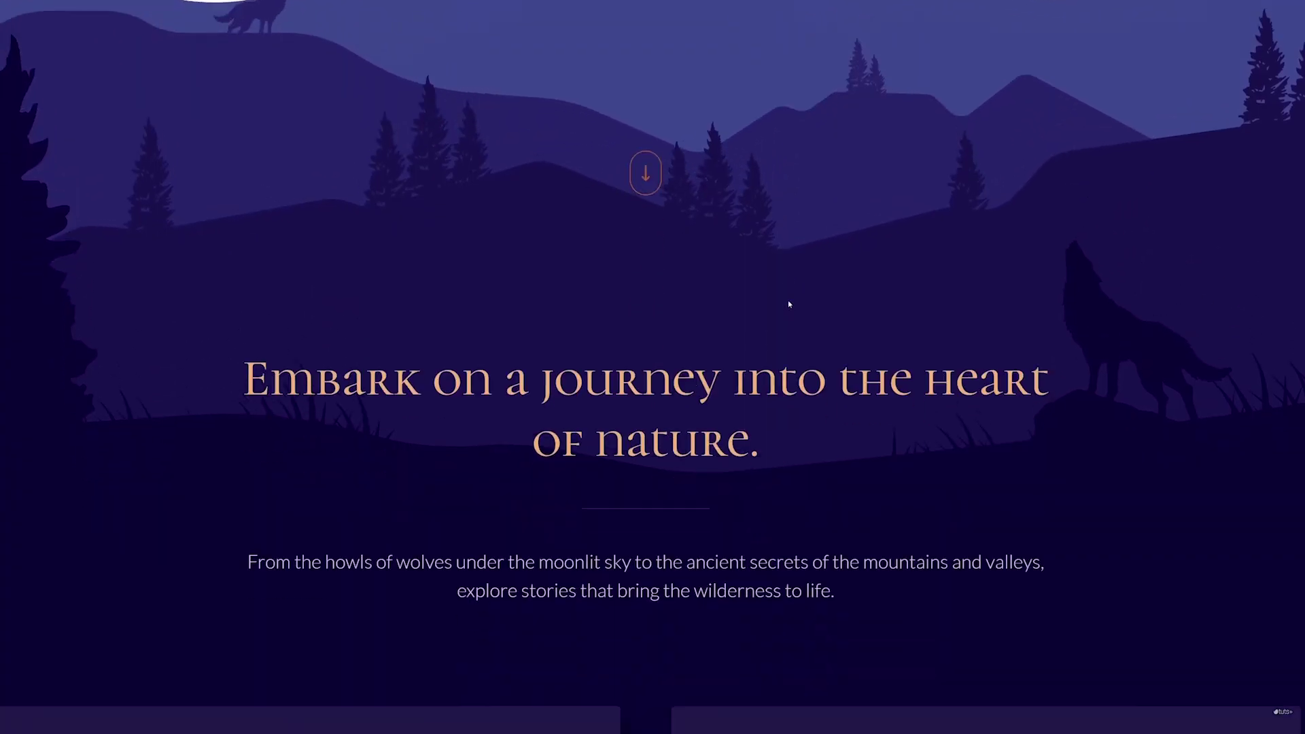
# Set YouTube's appearance from the account menu to Dark theme
pyautogui.scroll(-3, 786, 300)
pyautogui.scroll(6, 786, 300)
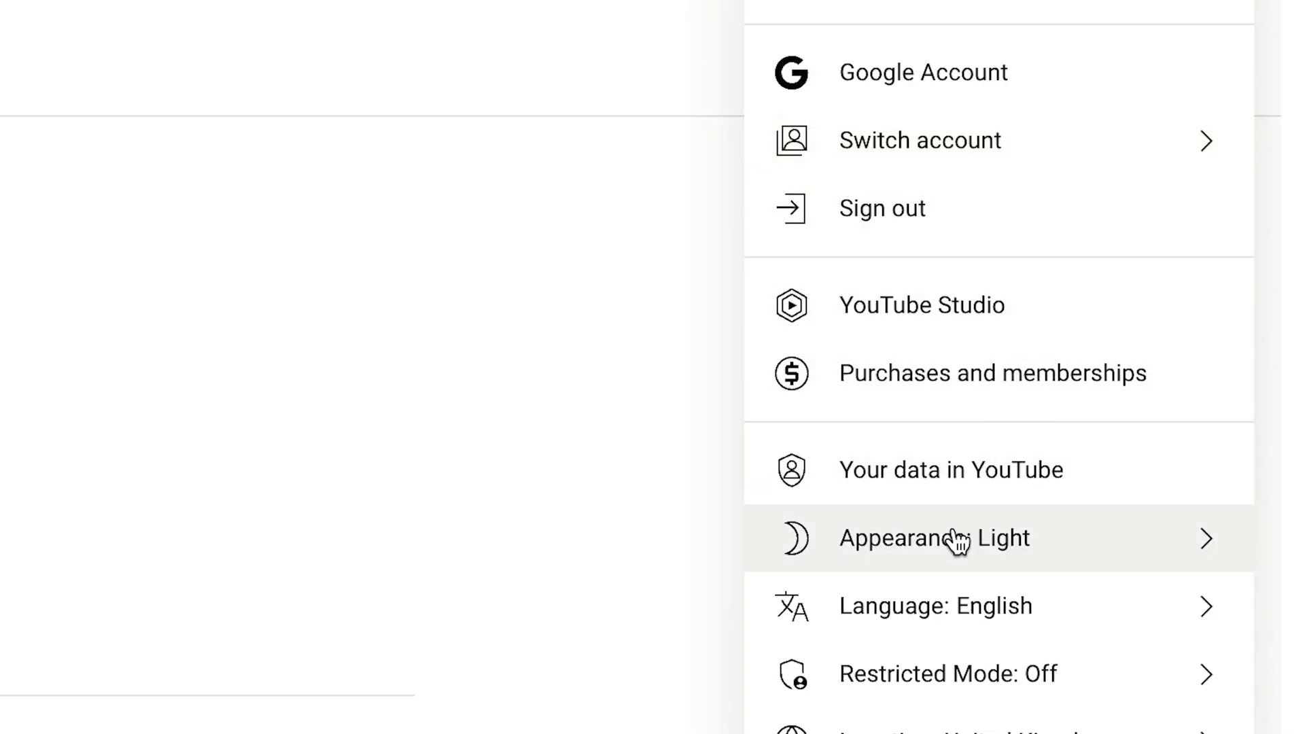
pyautogui.click(958, 540)
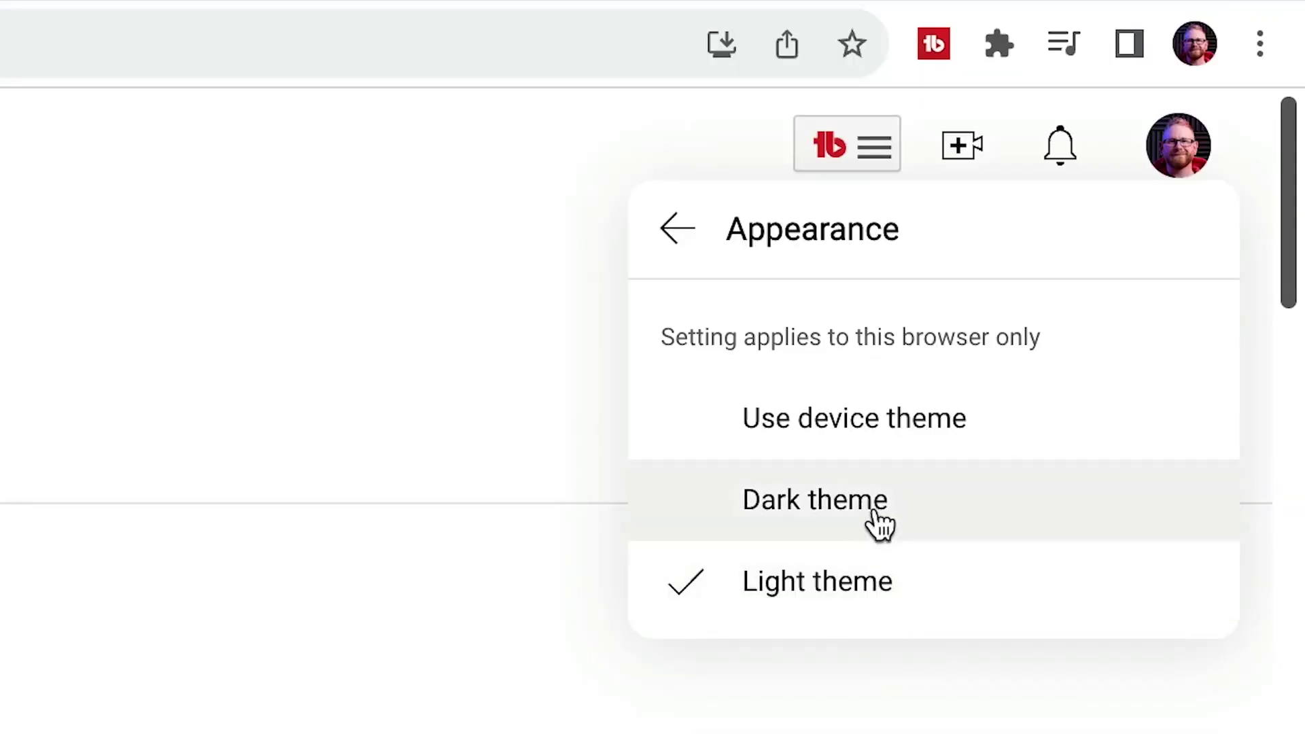
pyautogui.click(875, 512)
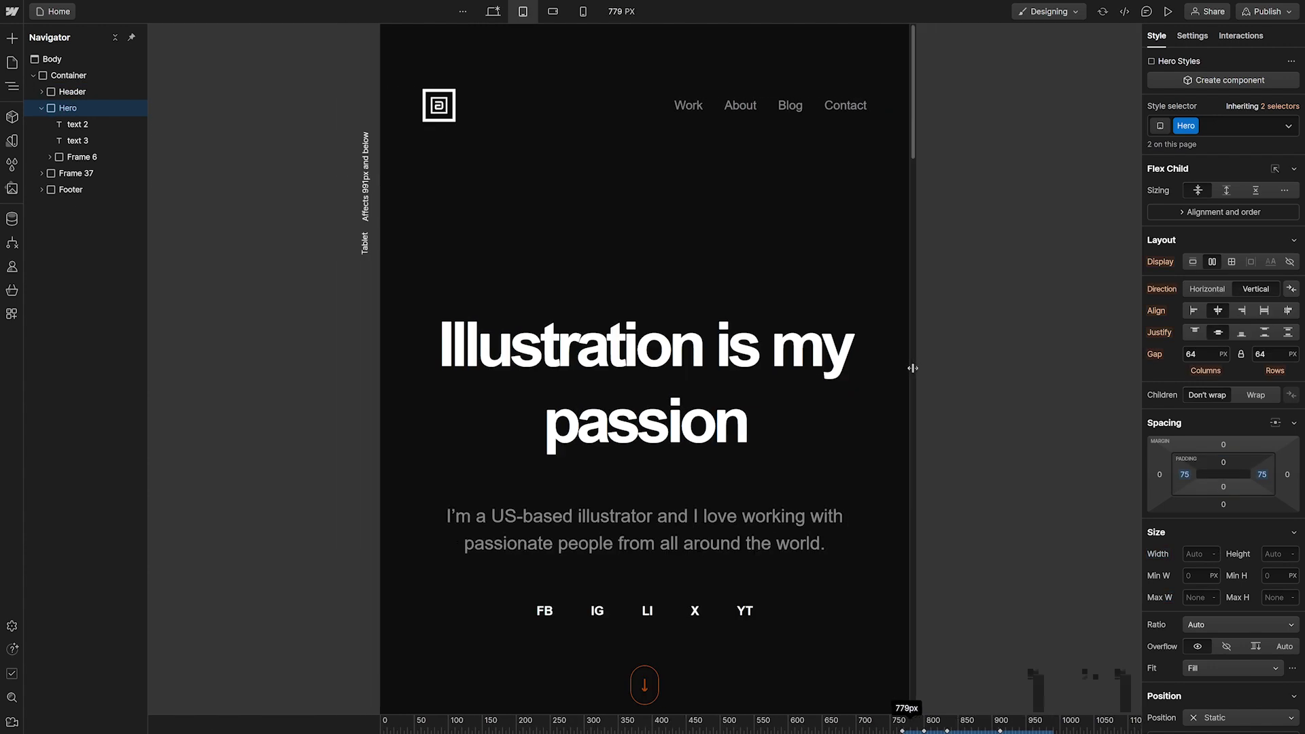
# Preview the Hero section at tablet width and start a new CMS collection
pyautogui.moveTo(925, 368); pyautogui.dragTo(1049, 386)
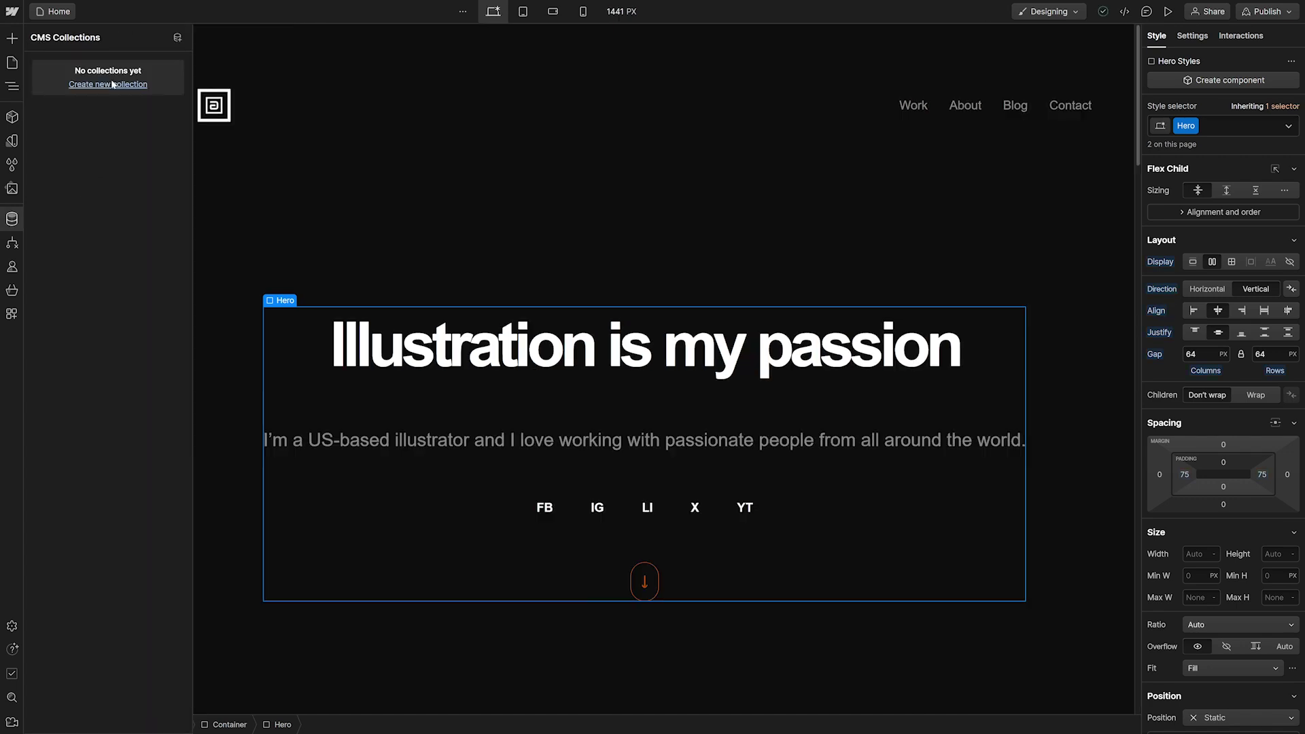
pyautogui.click(112, 84)
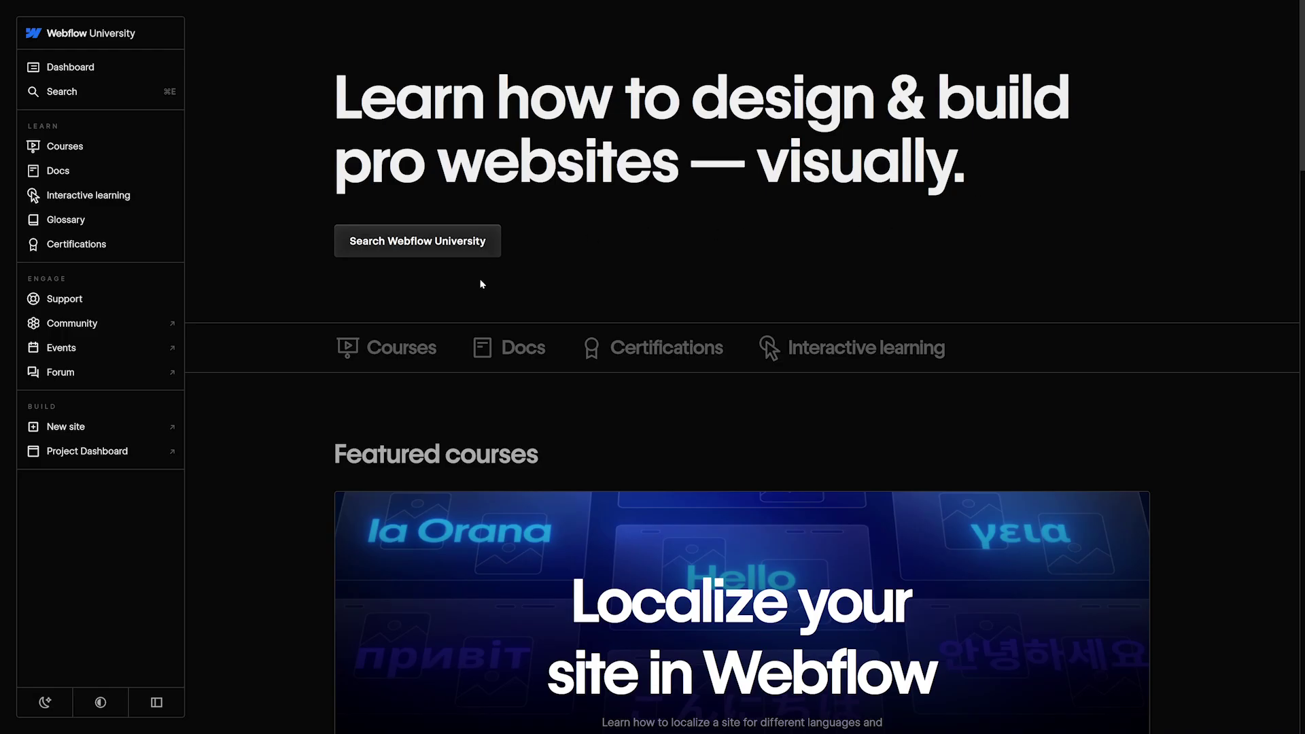
pyautogui.scroll(-8, 482, 284)
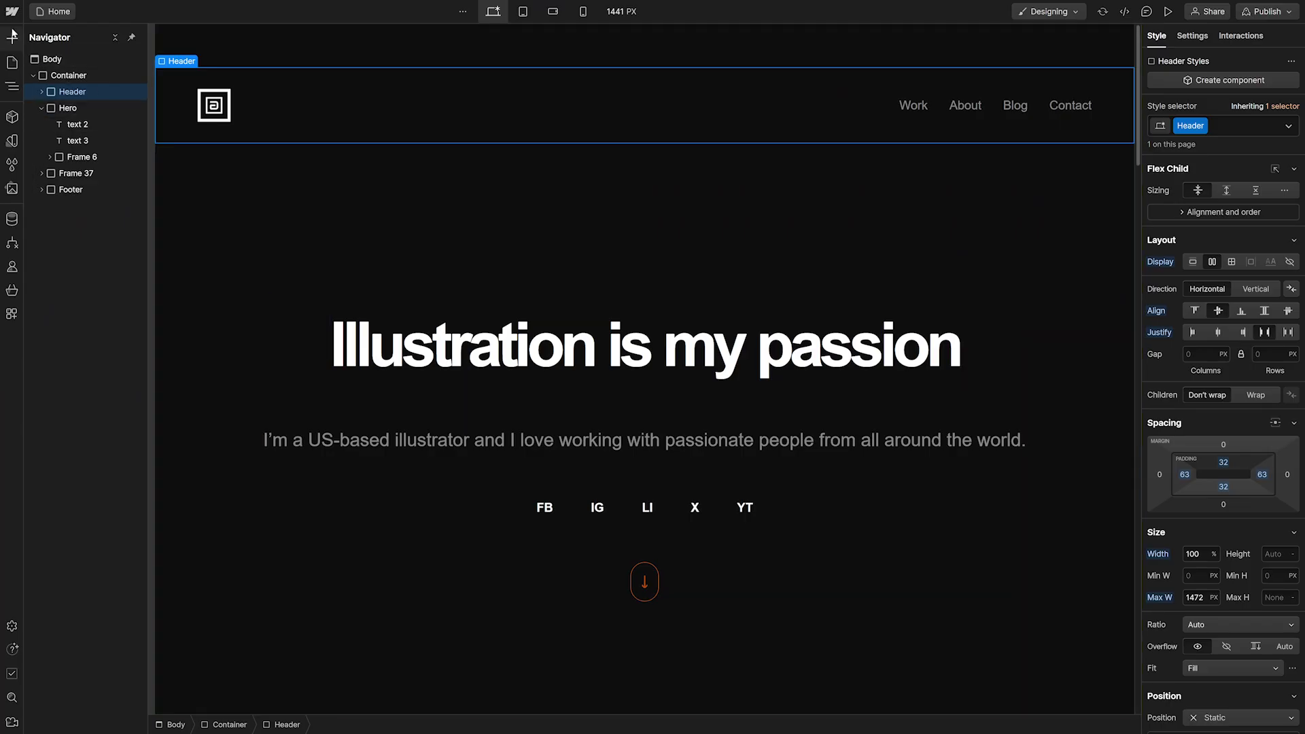
# Drag a Spline Scene element from the Add panel onto the canvas above the hero heading
pyautogui.click(12, 36)
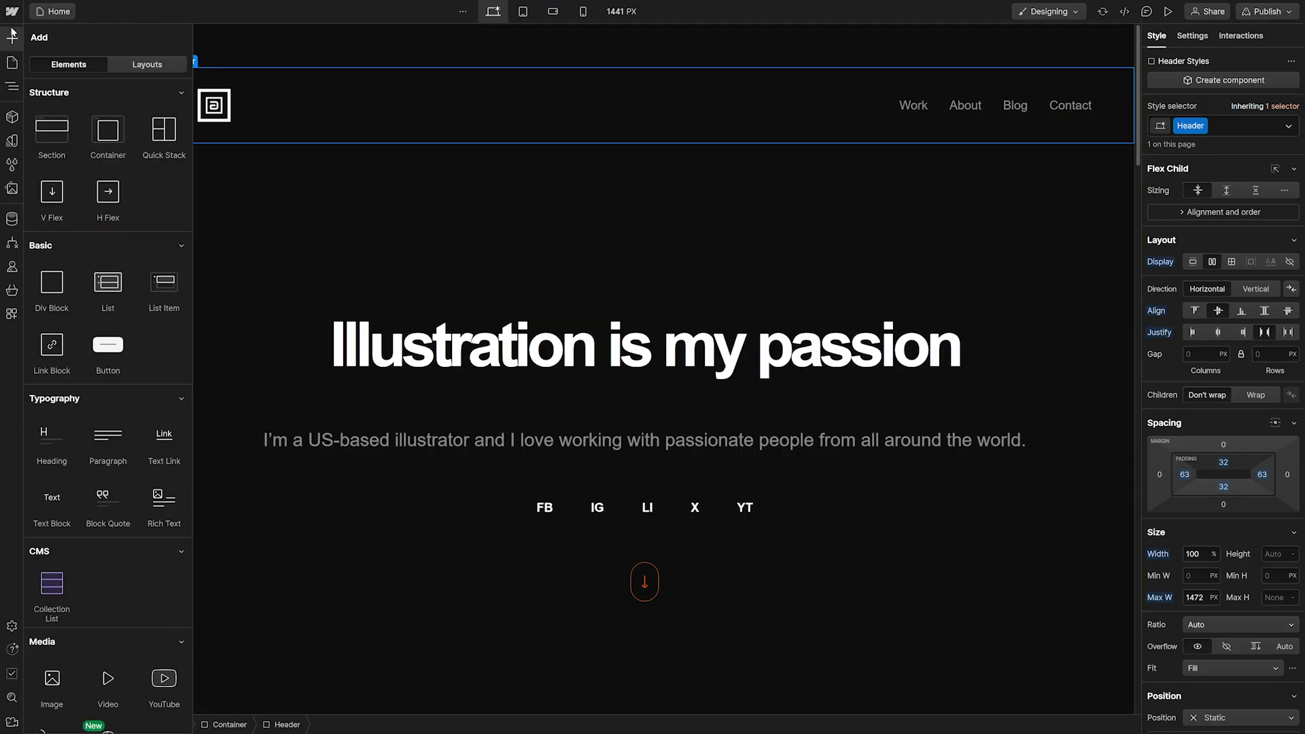
pyautogui.scroll(-4, 109, 252)
pyautogui.moveTo(107, 474); pyautogui.dragTo(643, 309)
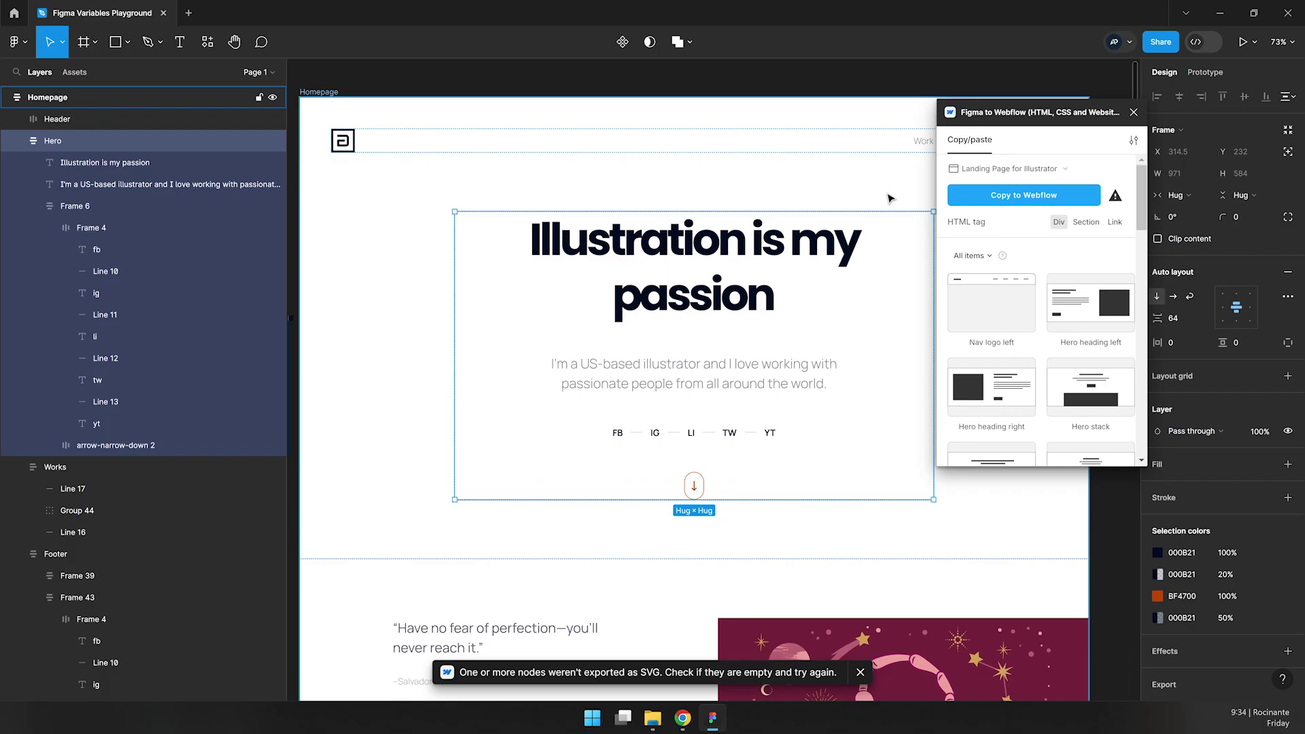
# Copy the selected Hero frame with Copy to Webflow, then open Webflow's site locale list
pyautogui.click(981, 197)
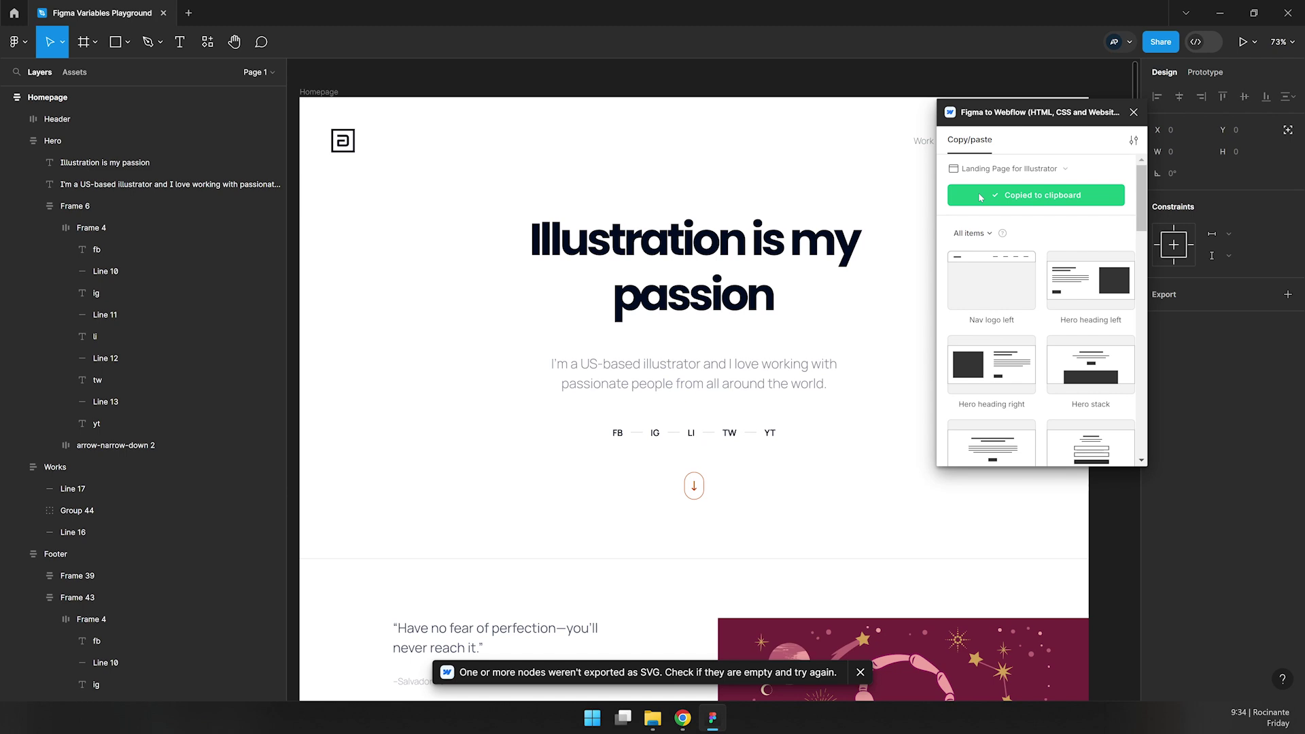
pyautogui.click(76, 12)
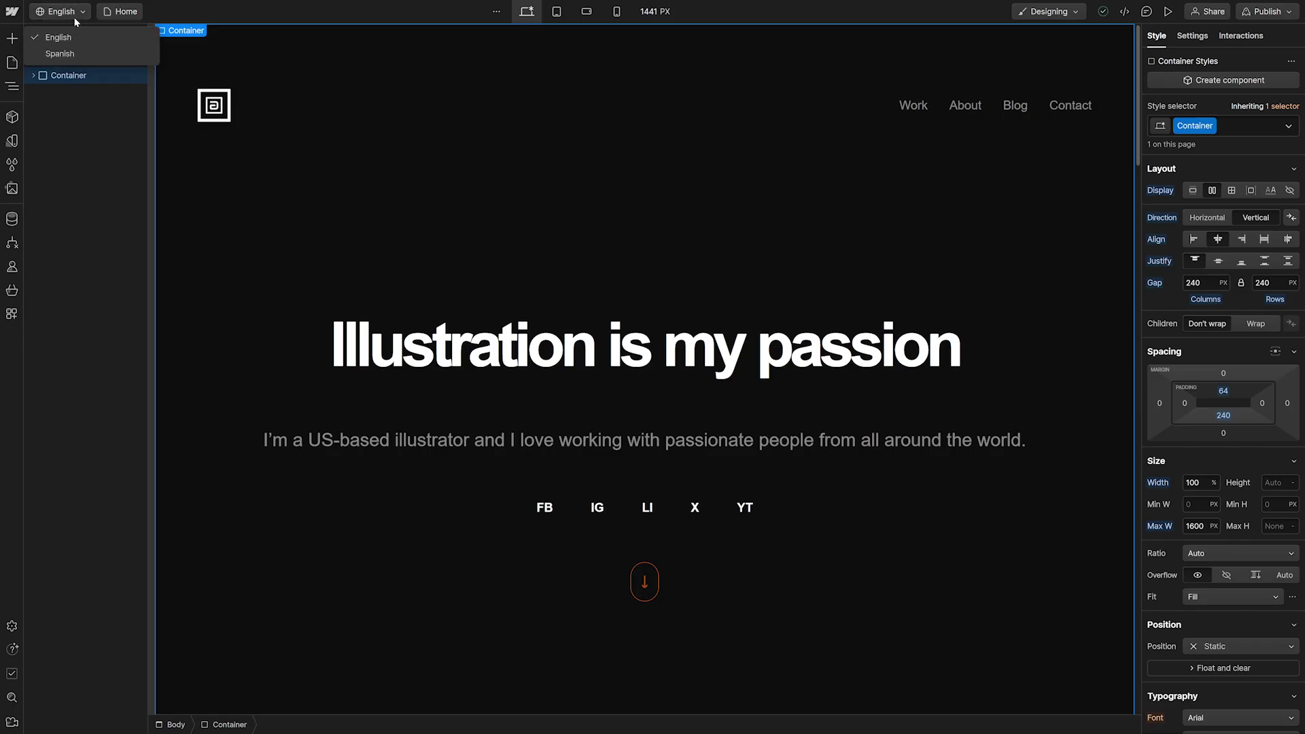
# In the Spanish locale, translate the hero heading and subtitle into Spanish
pyautogui.click(59, 54)
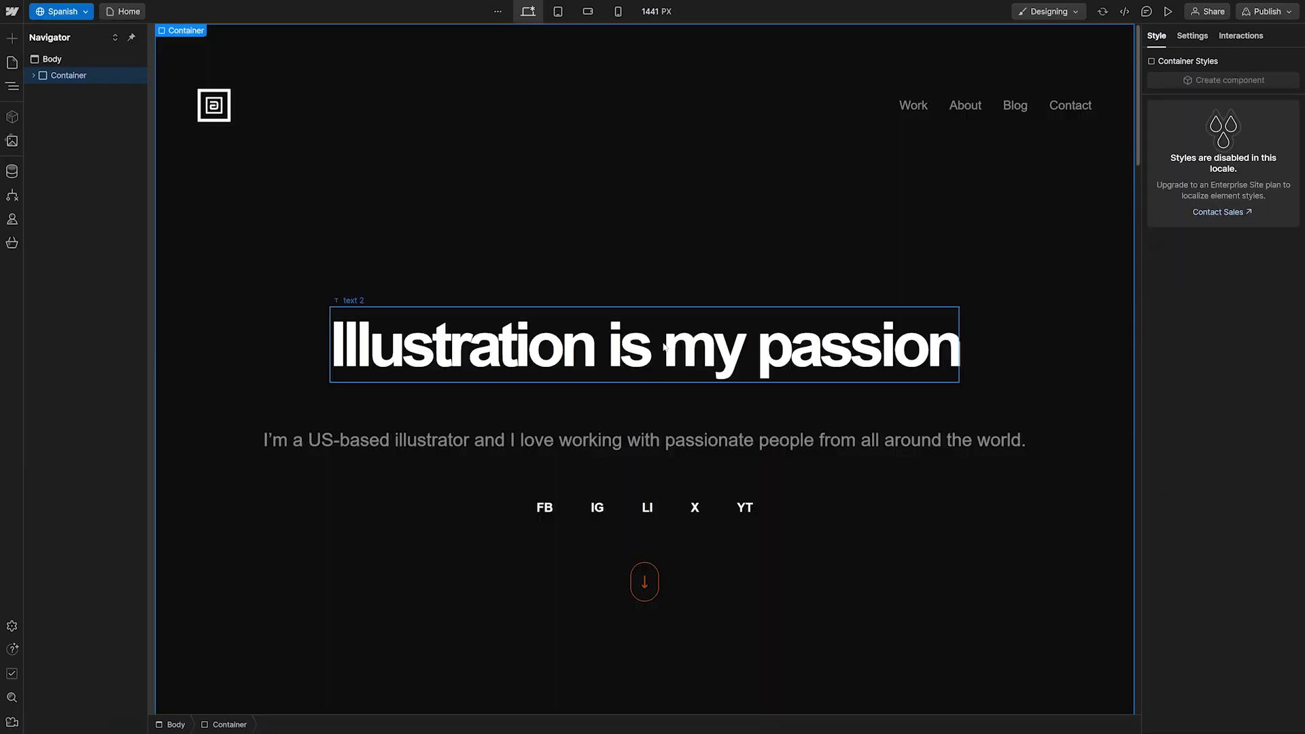
pyautogui.click(627, 351)
pyautogui.rightClick(601, 346)
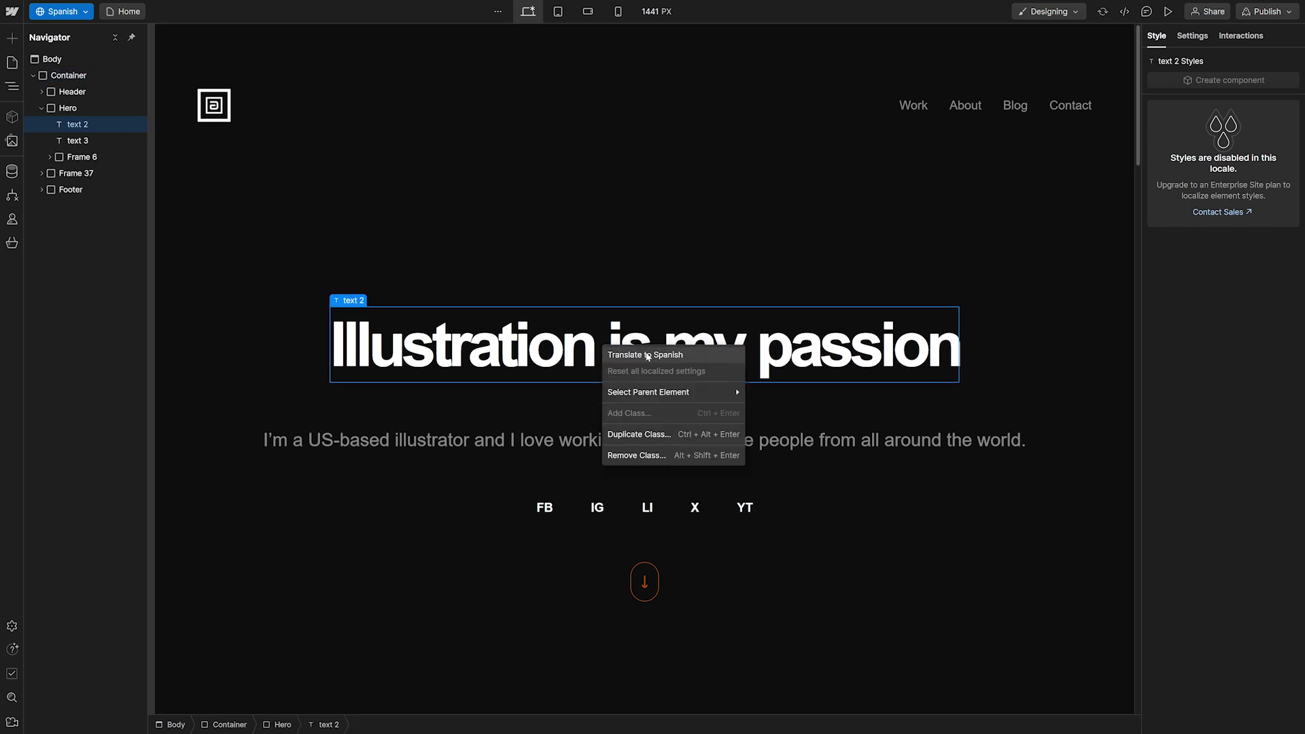
pyautogui.press('Escape')
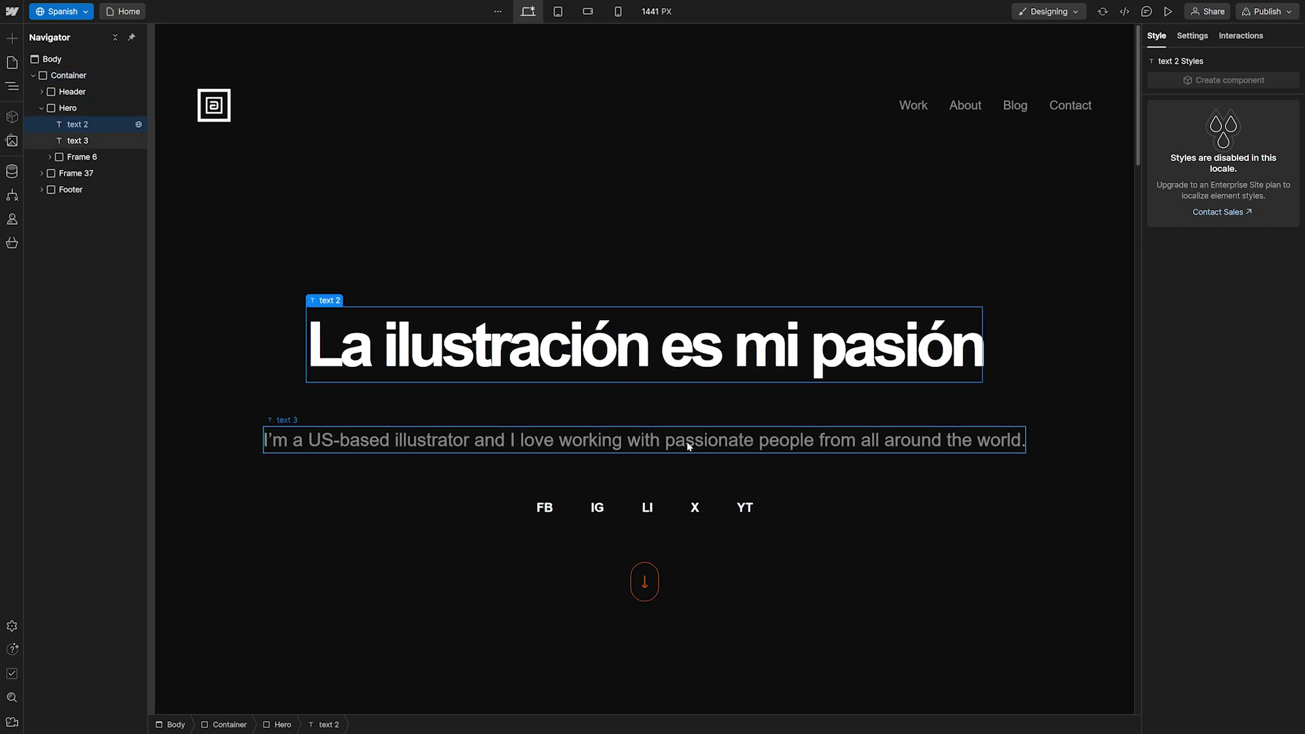
pyautogui.click(688, 445)
pyautogui.rightClick(688, 446)
pyautogui.click(730, 453)
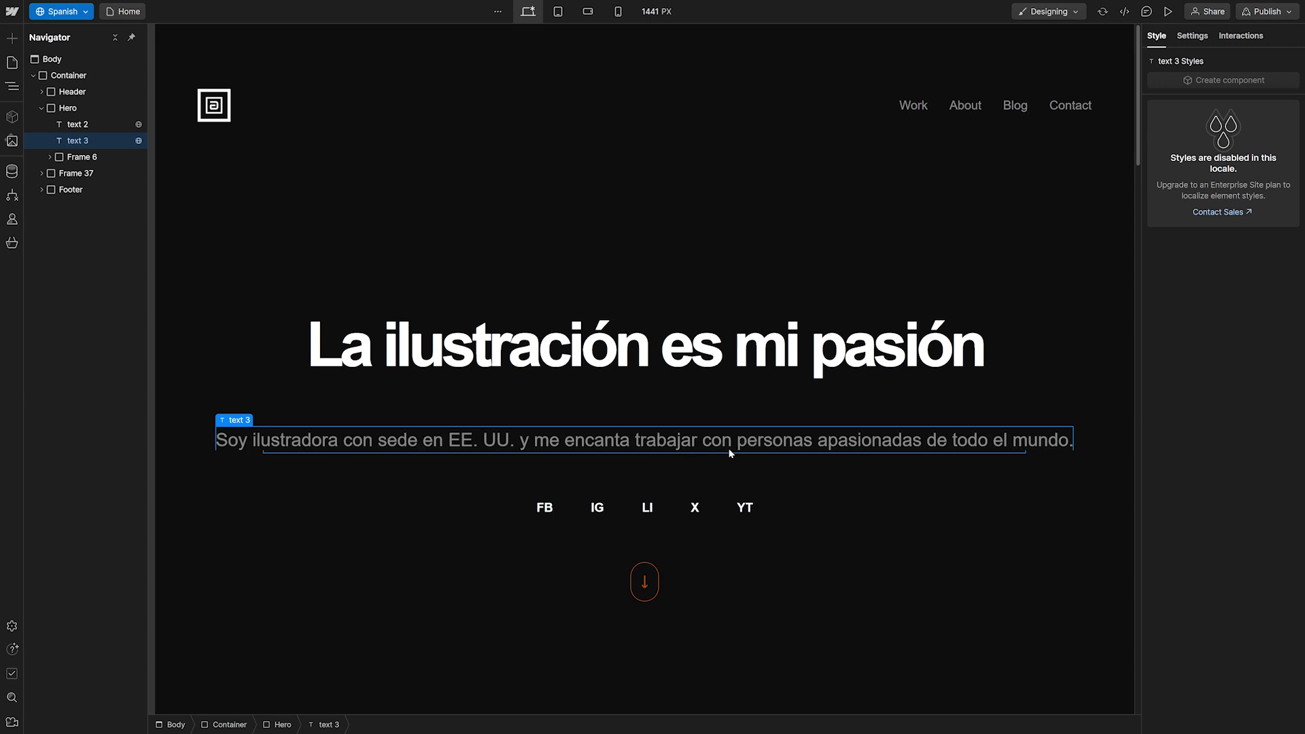
# Compare the page in English, then return to the Spanish version
pyautogui.click(86, 13)
pyautogui.click(86, 38)
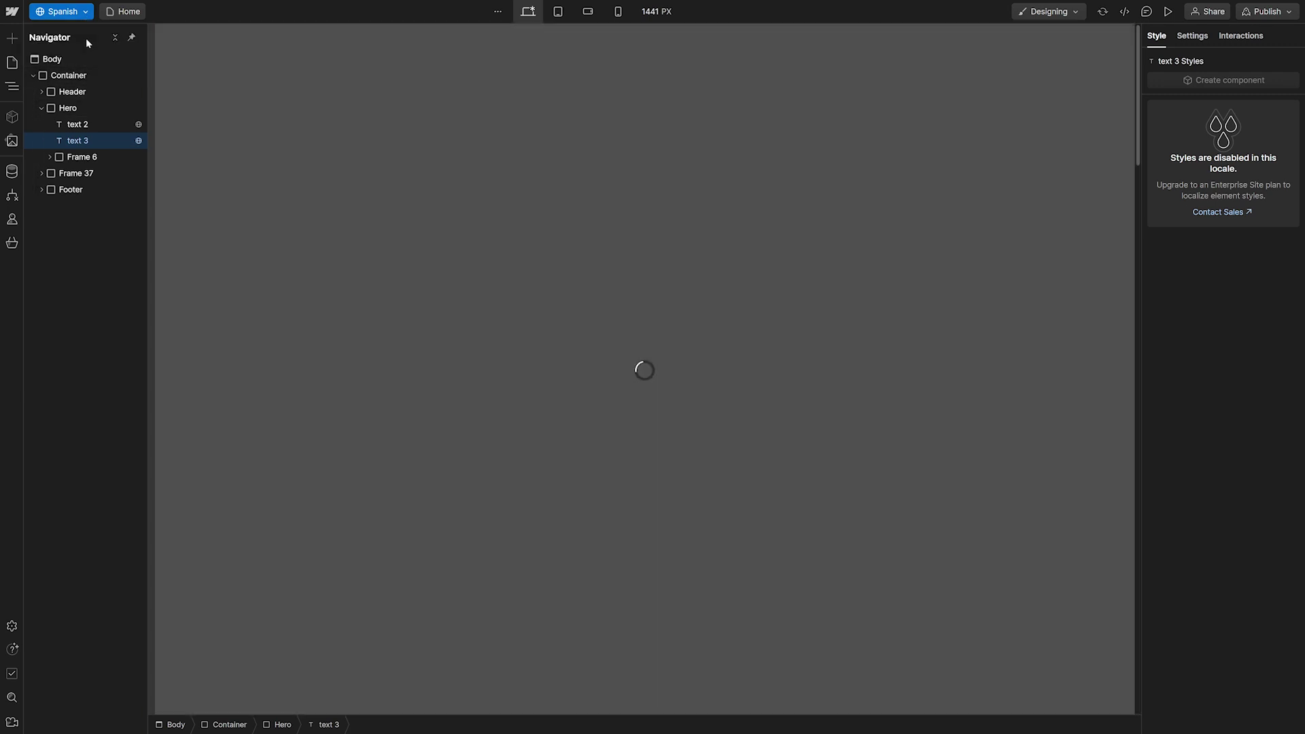
pyautogui.click(67, 54)
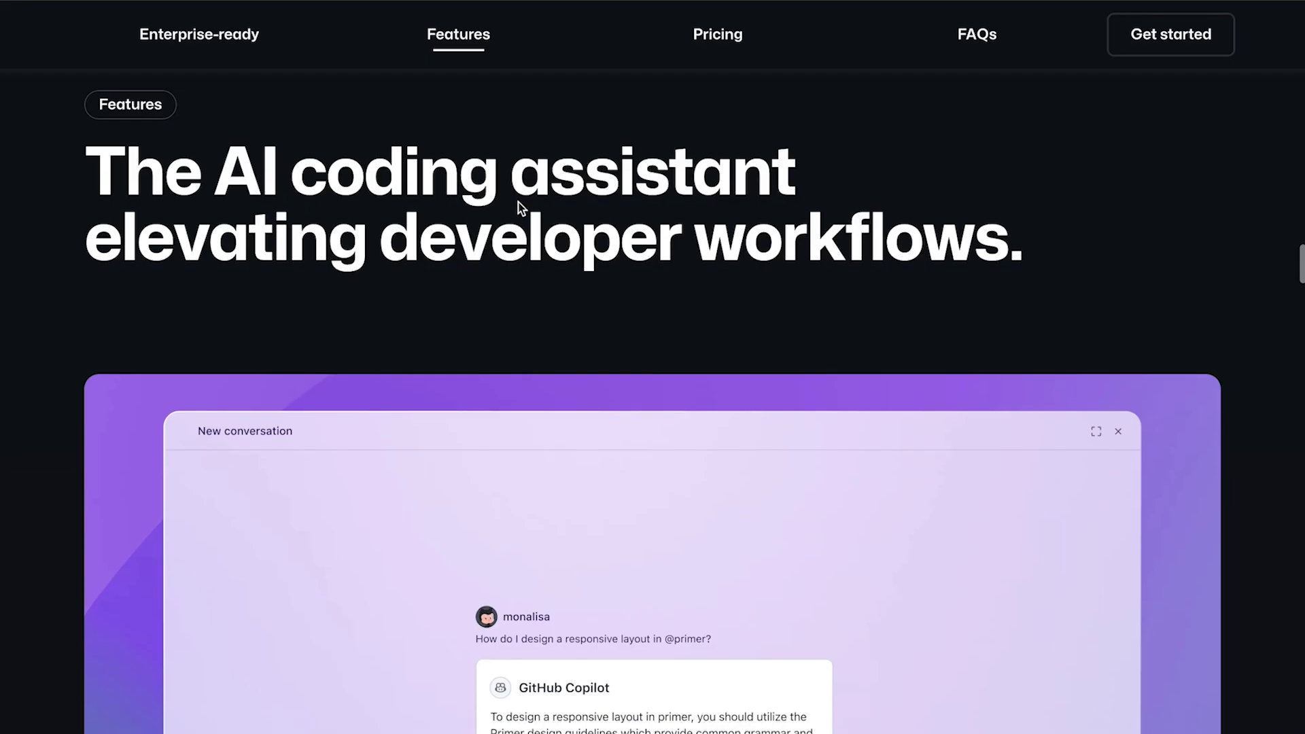
pyautogui.scroll(-5, 519, 203)
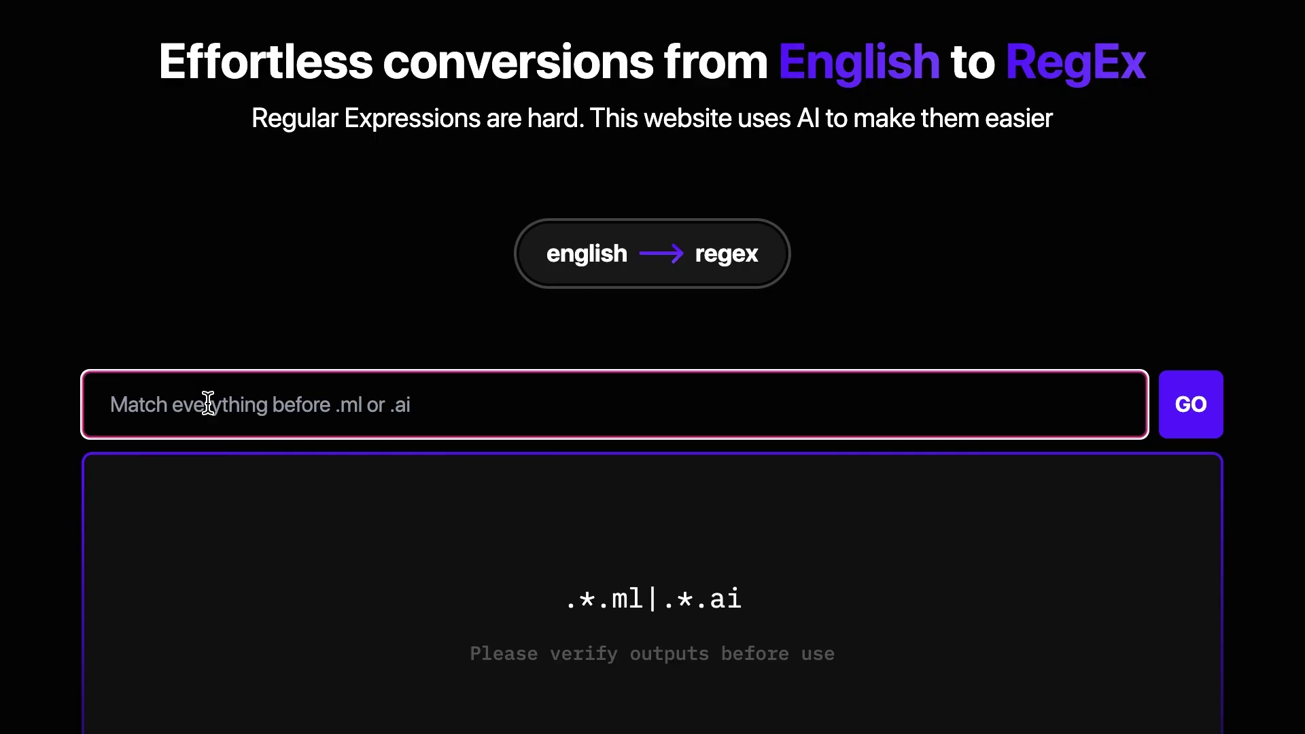
# Describe strings beginning with w and ending with p, then generate the regex with GO
pyautogui.write('ma')
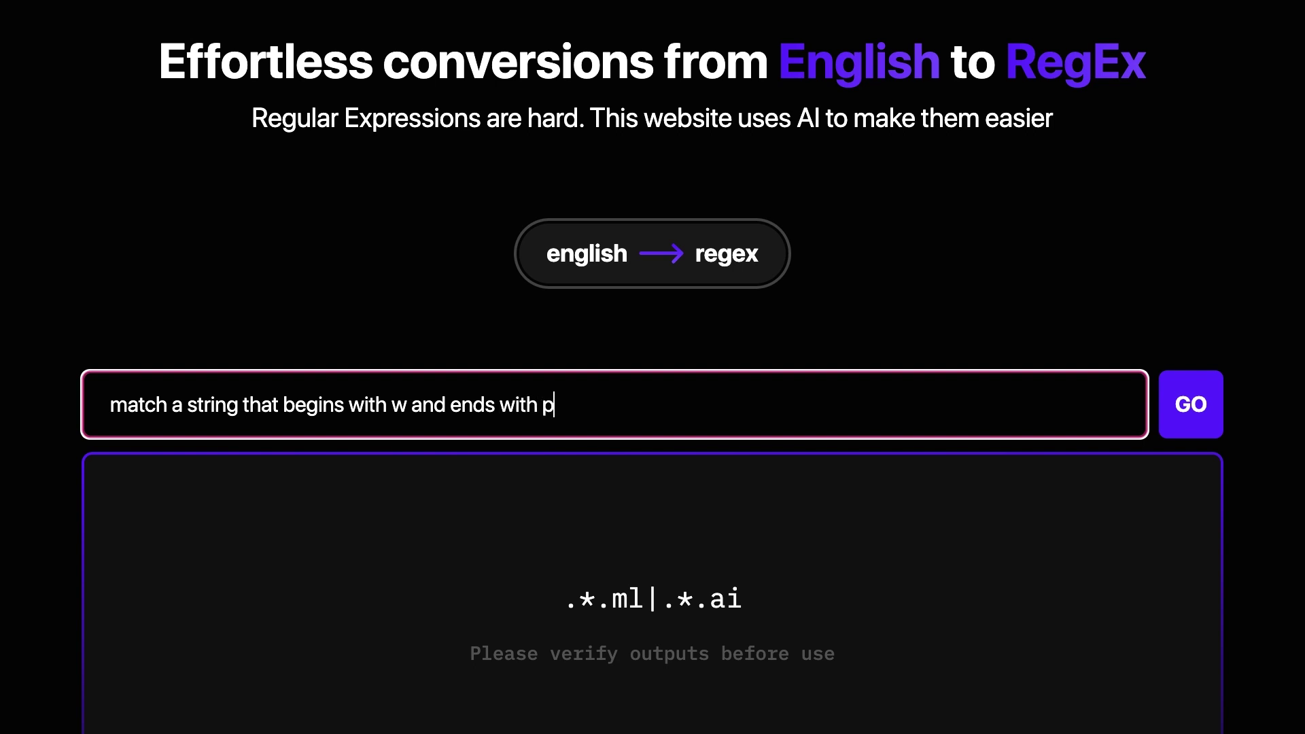
pyautogui.click(1188, 406)
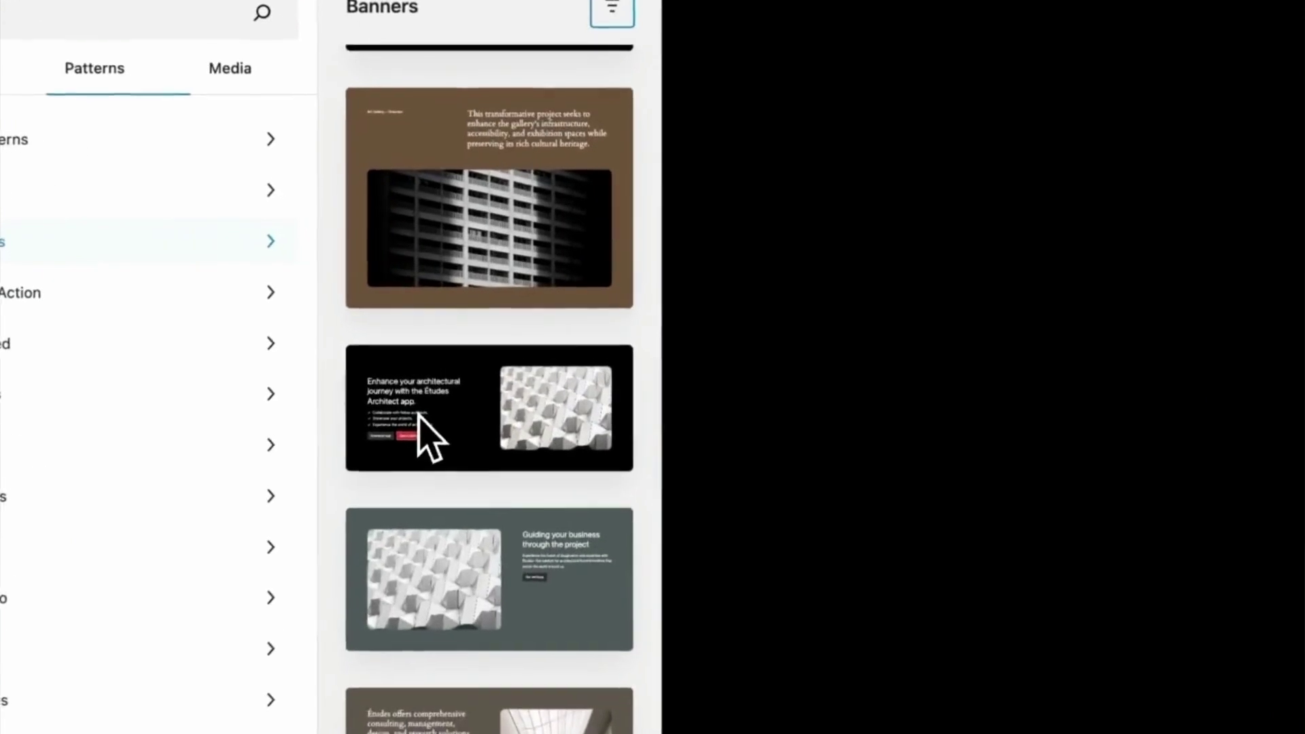
# Drag the Études Architect banner pattern into the page and browse the block inserter
pyautogui.moveTo(414, 416); pyautogui.dragTo(843, 190)
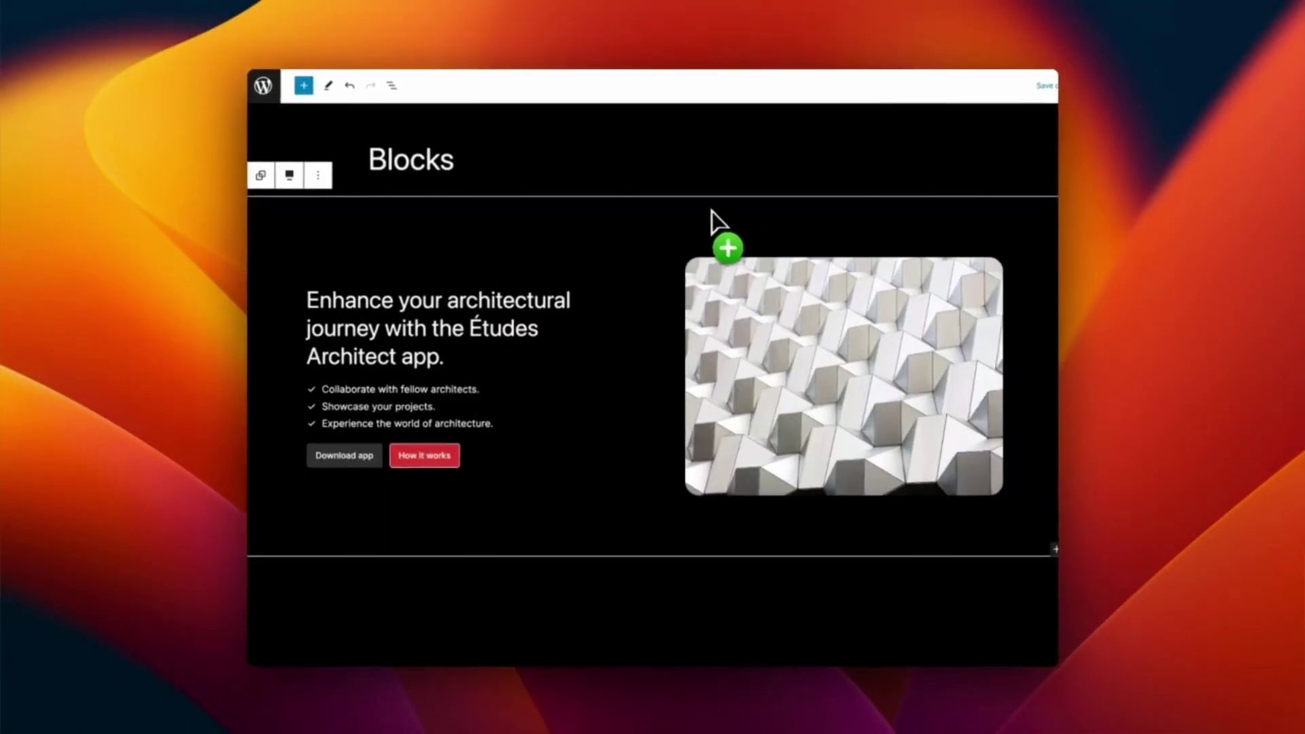
pyautogui.moveTo(711, 210); pyautogui.dragTo(320, 101)
pyautogui.click(316, 94)
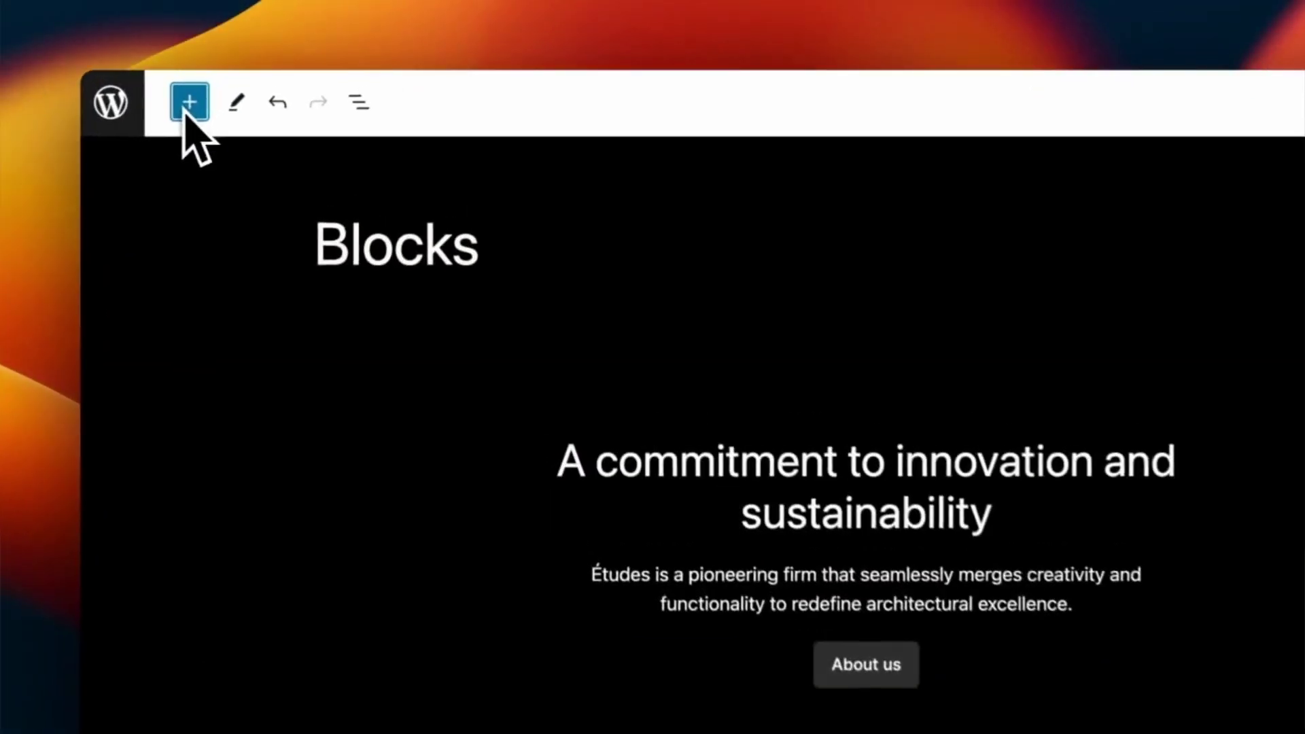
pyautogui.click(306, 86)
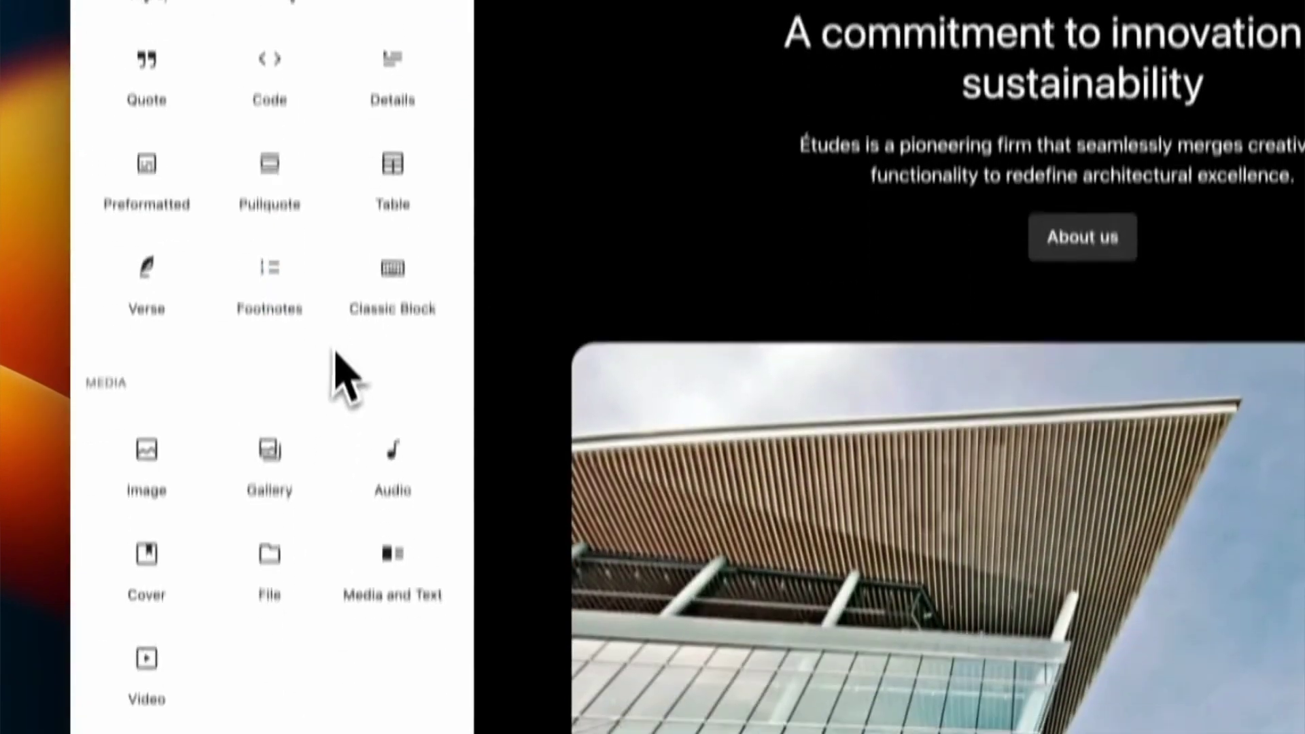
pyautogui.scroll(-5, 345, 346)
pyautogui.scroll(-3, 335, 315)
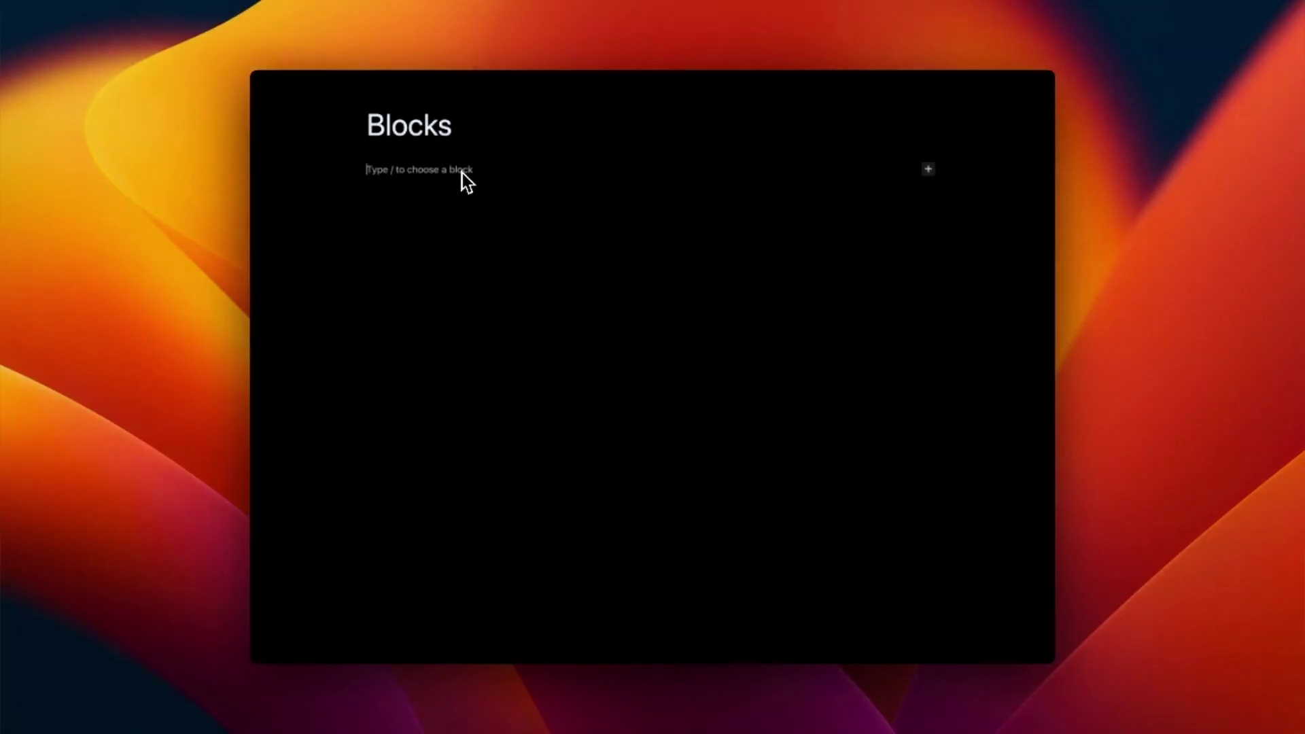
# Add a Cover block using the purple cloud image from the Media Library
pyautogui.write('/c')
pyautogui.press('Up')
pyautogui.press('Return')
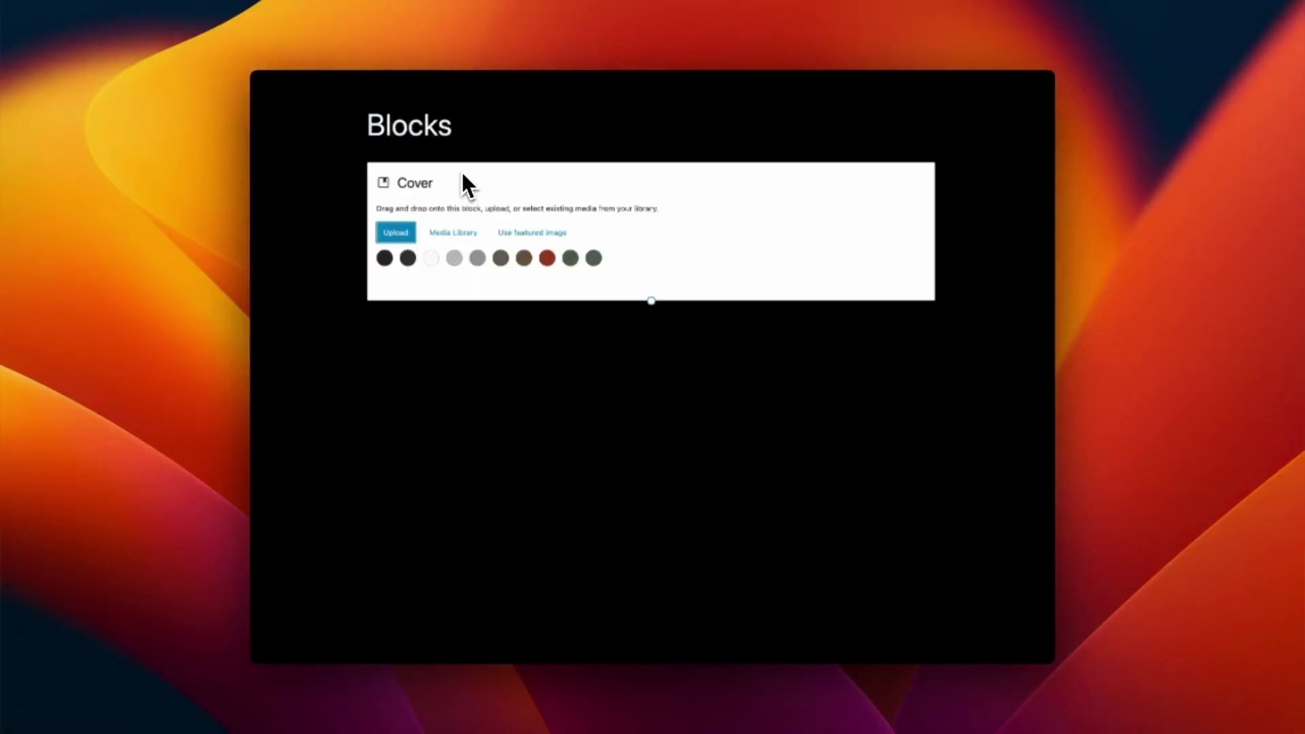
pyautogui.click(474, 238)
pyautogui.click(722, 279)
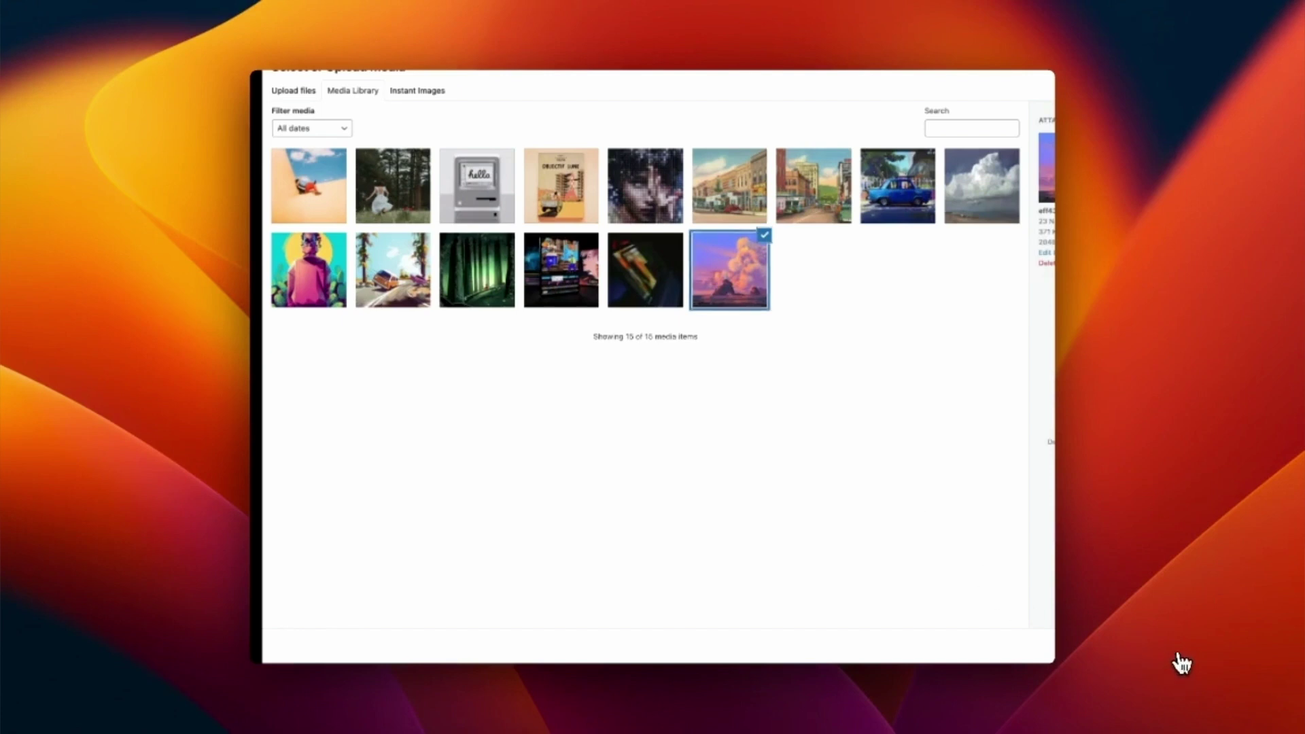
pyautogui.click(1148, 645)
# Title the cover 'Insert Blocks', paste a lorem paragraph, and add centred 'Book now' buttons
pyautogui.write('Insert Bloc')
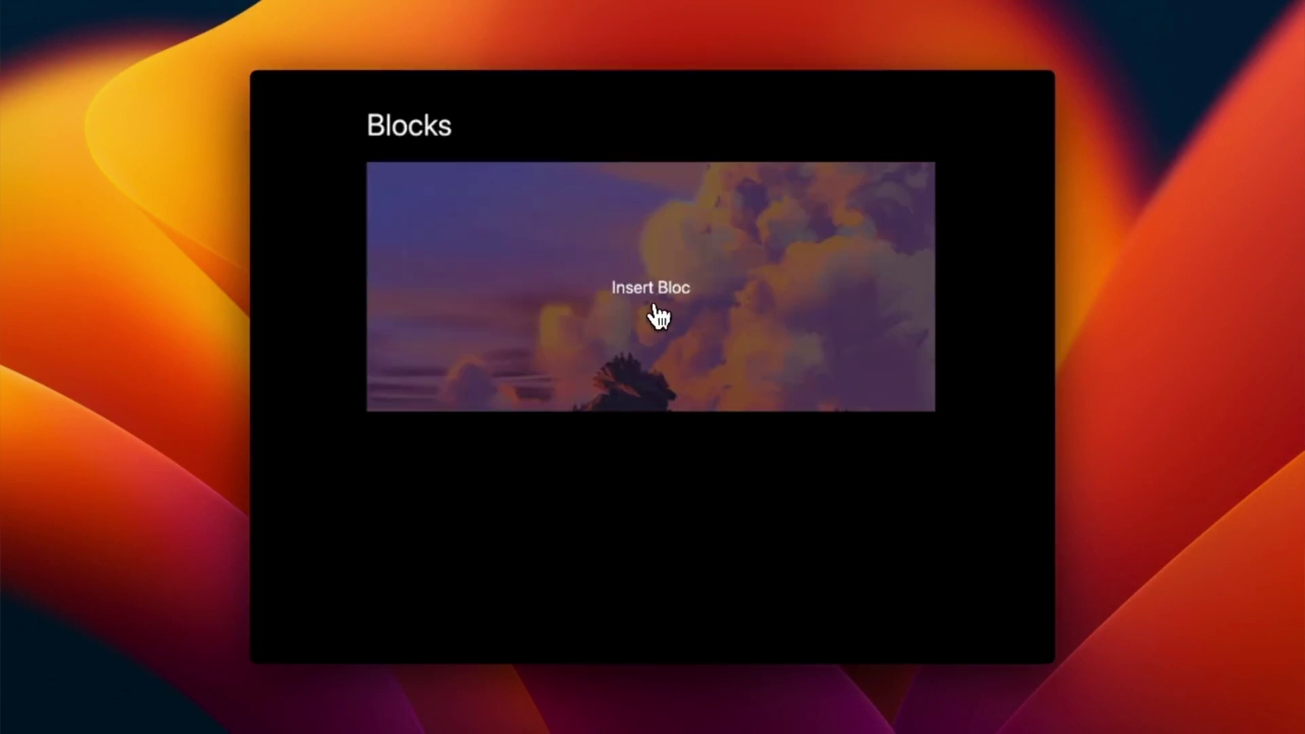
pyautogui.write('Porro! Dolore montes excepturi. Provident fusce dignissimos a atque cumque, sem, itaque! Dignissim sit natus ullam cupiditate, temporibus, rem provident! Omnis, voluptate cupiditate illo! Illum.Porro! Dolore montes excepturi. Provident fusce dignissimos a atque cumque, sem, itaque! Dignissim sit natus ullam cupiditate, temporibus, rem provident! Omnis, voluptate cupiditate illo! Illum.')
pyautogui.press('Return')
pyautogui.write('/butt')
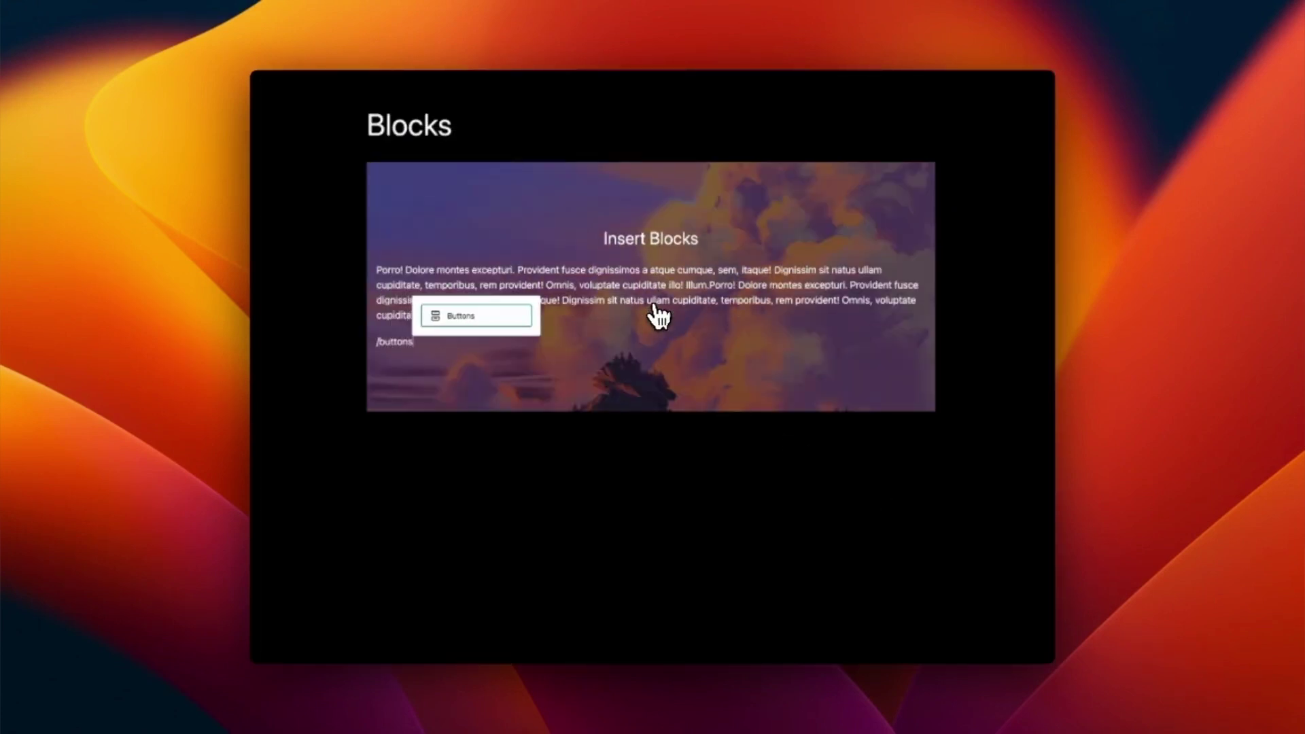
pyautogui.press('Return')
pyautogui.write('Book now')
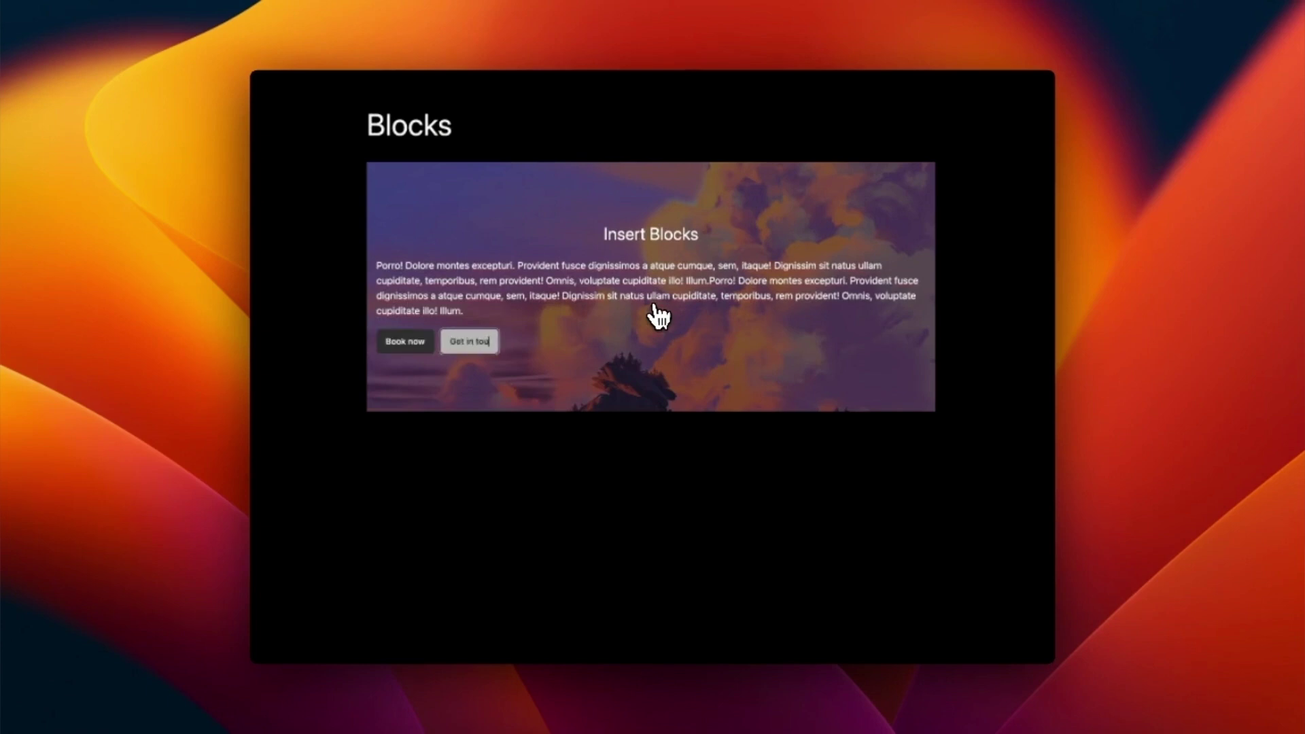
pyautogui.click(501, 303)
pyautogui.click(506, 363)
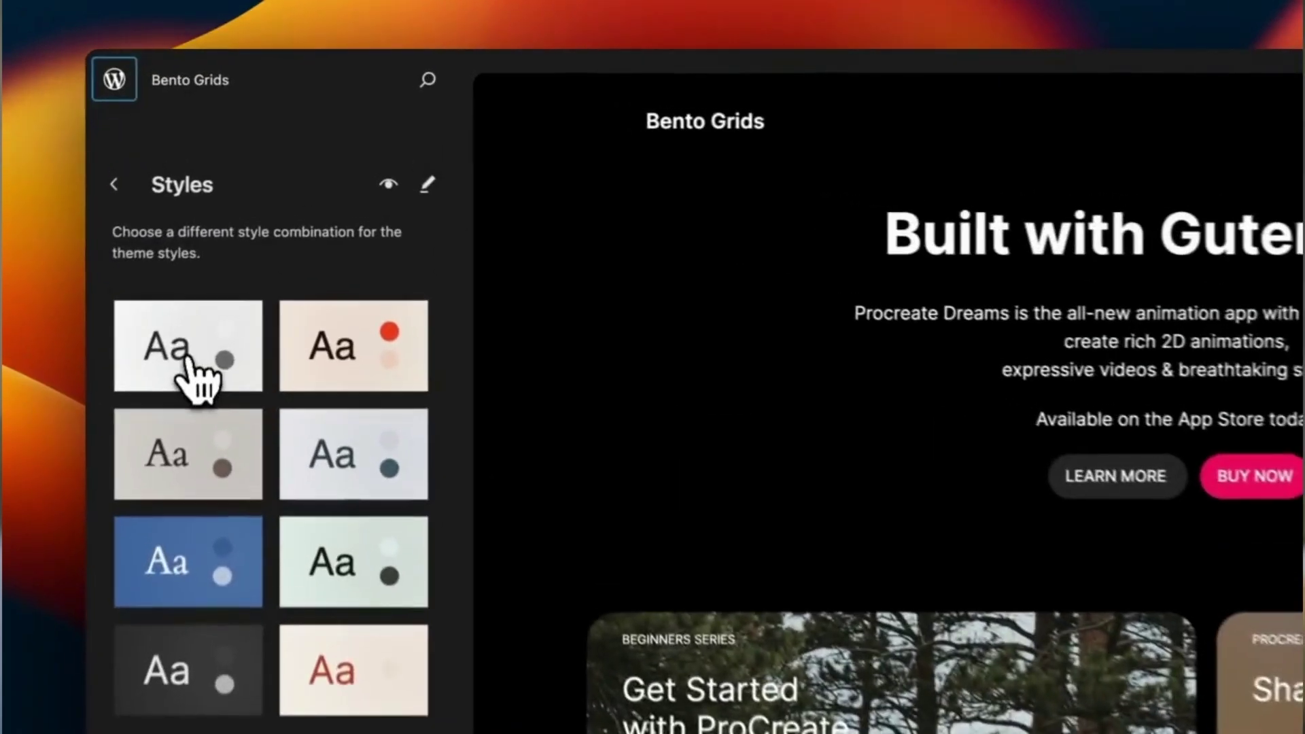
# Try the Default and Ember variations, then apply the light grey style below Ember
pyautogui.click(182, 367)
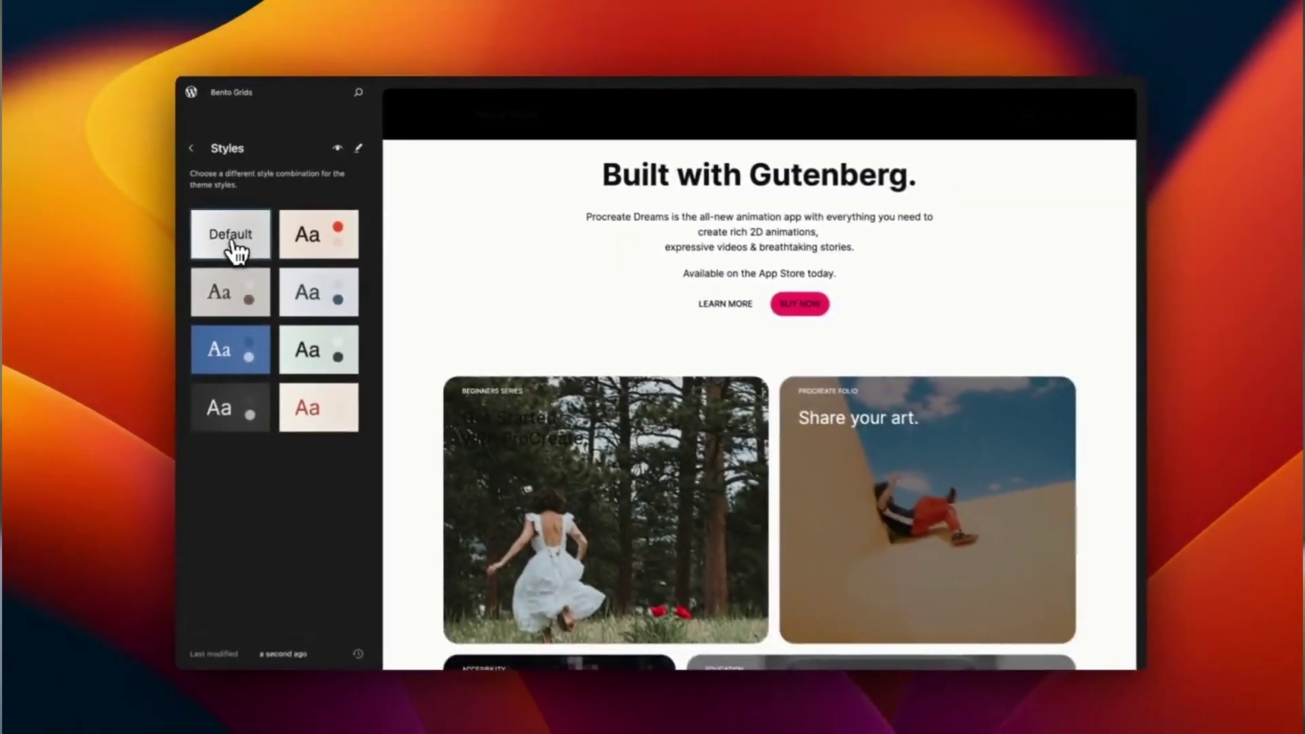
pyautogui.click(307, 240)
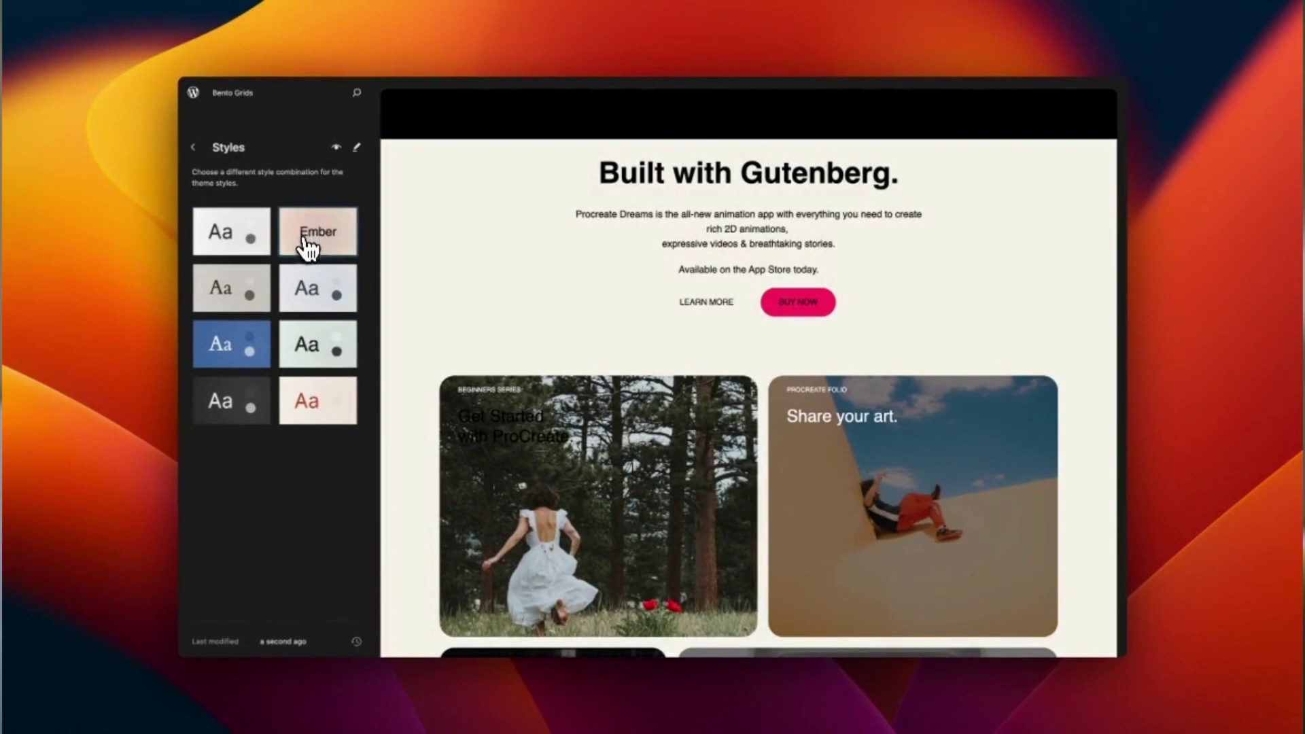
pyautogui.click(308, 286)
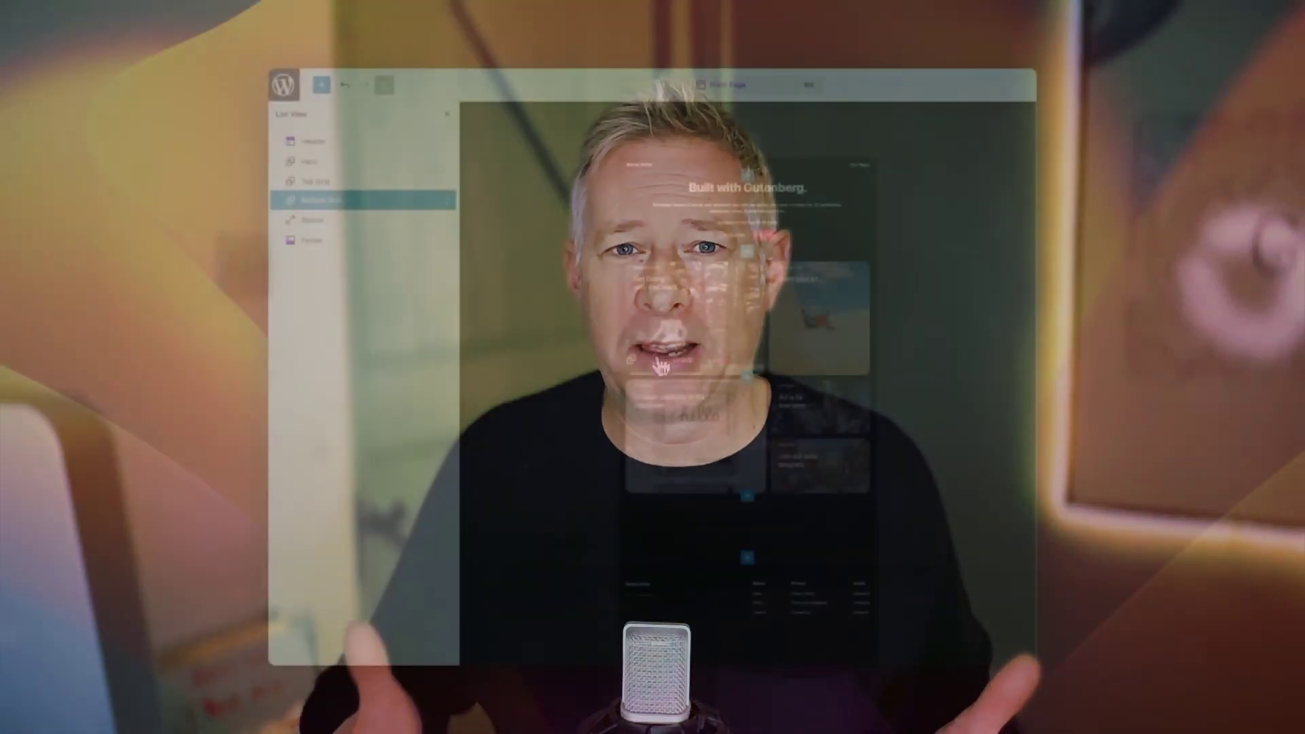
pyautogui.click(660, 367)
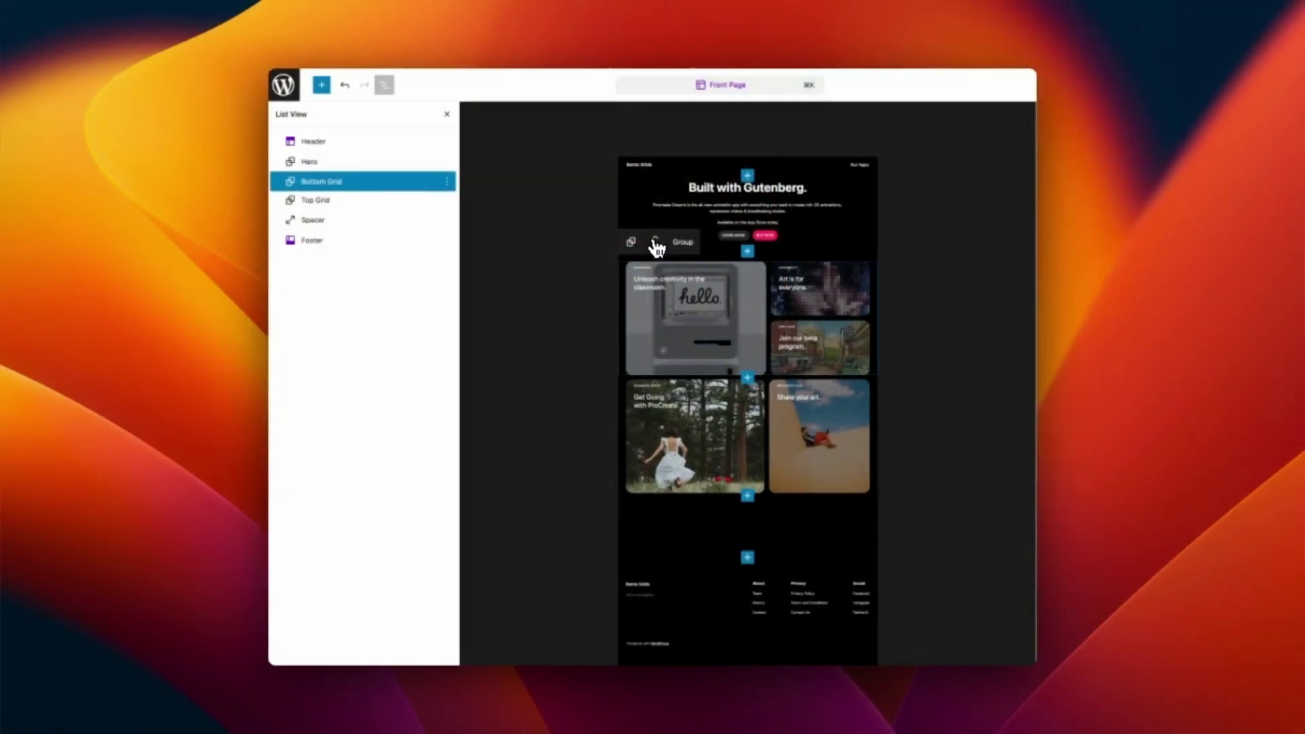
pyautogui.click(655, 239)
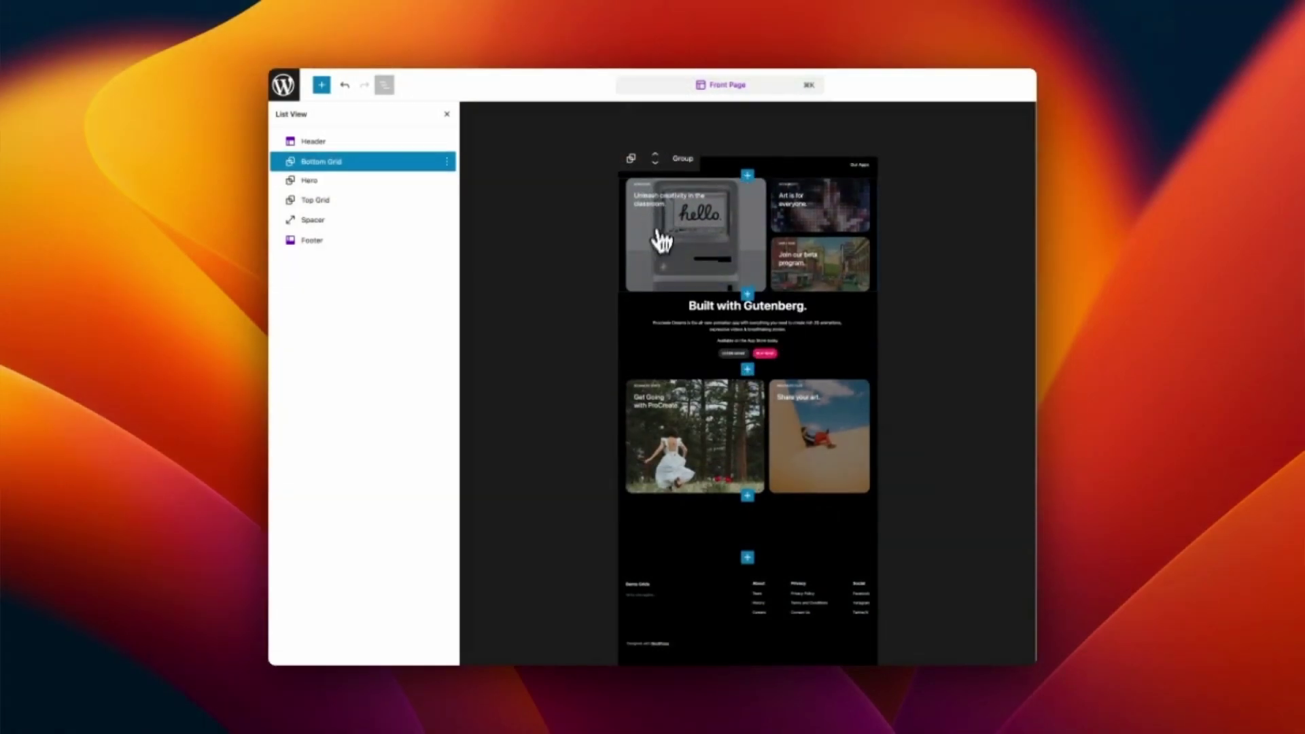
pyautogui.click(656, 157)
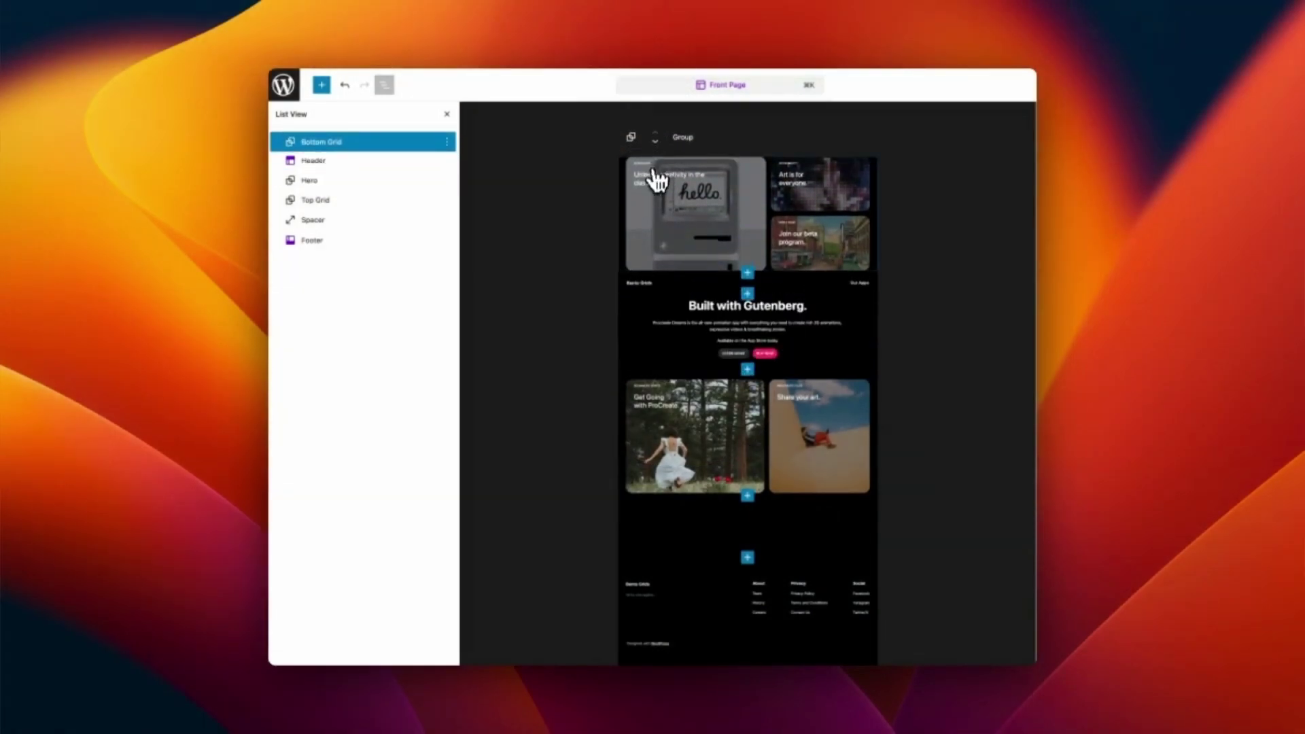
pyautogui.click(655, 143)
pyautogui.click(655, 163)
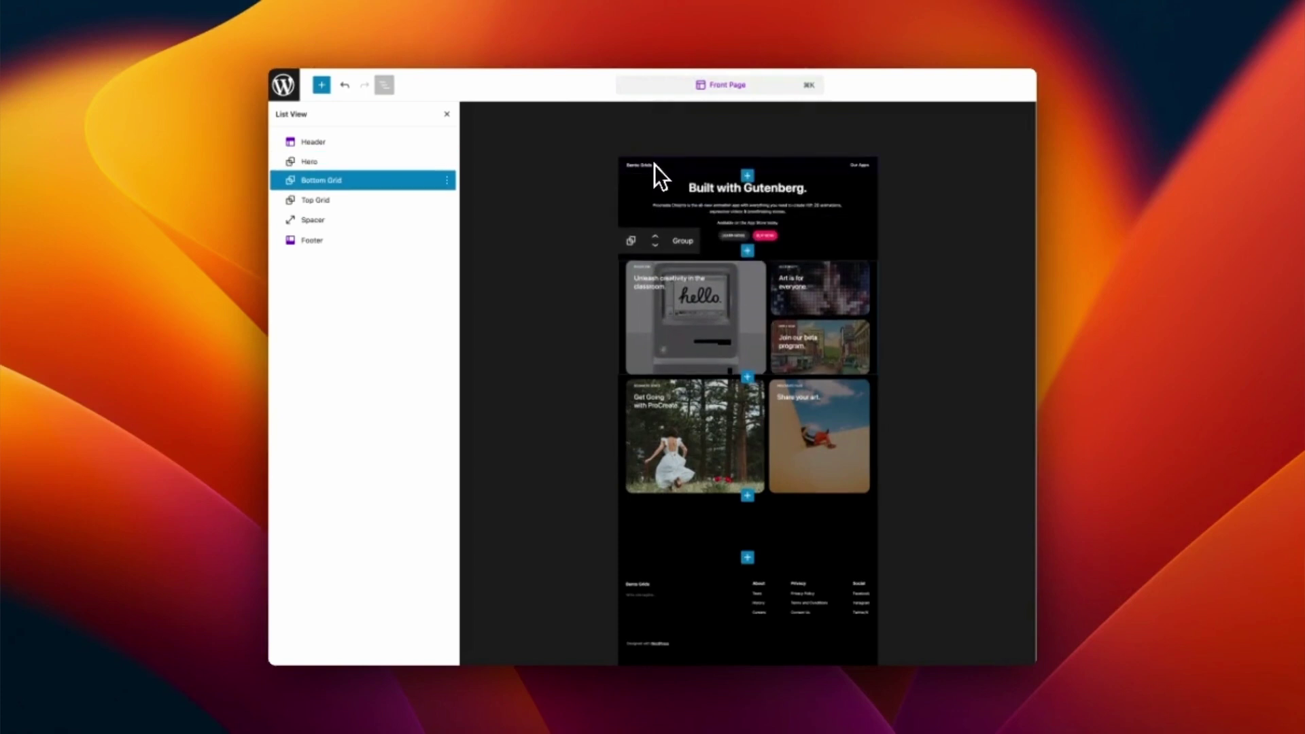
pyautogui.click(656, 246)
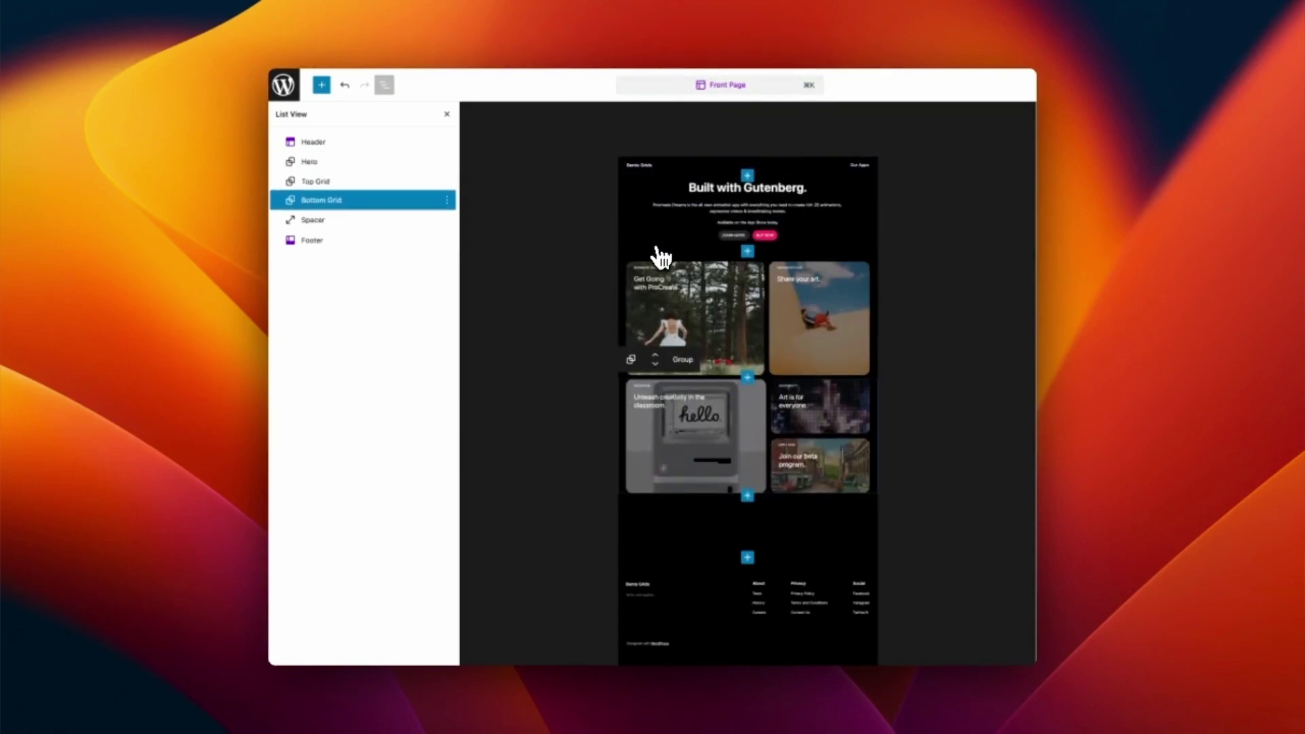
pyautogui.click(660, 297)
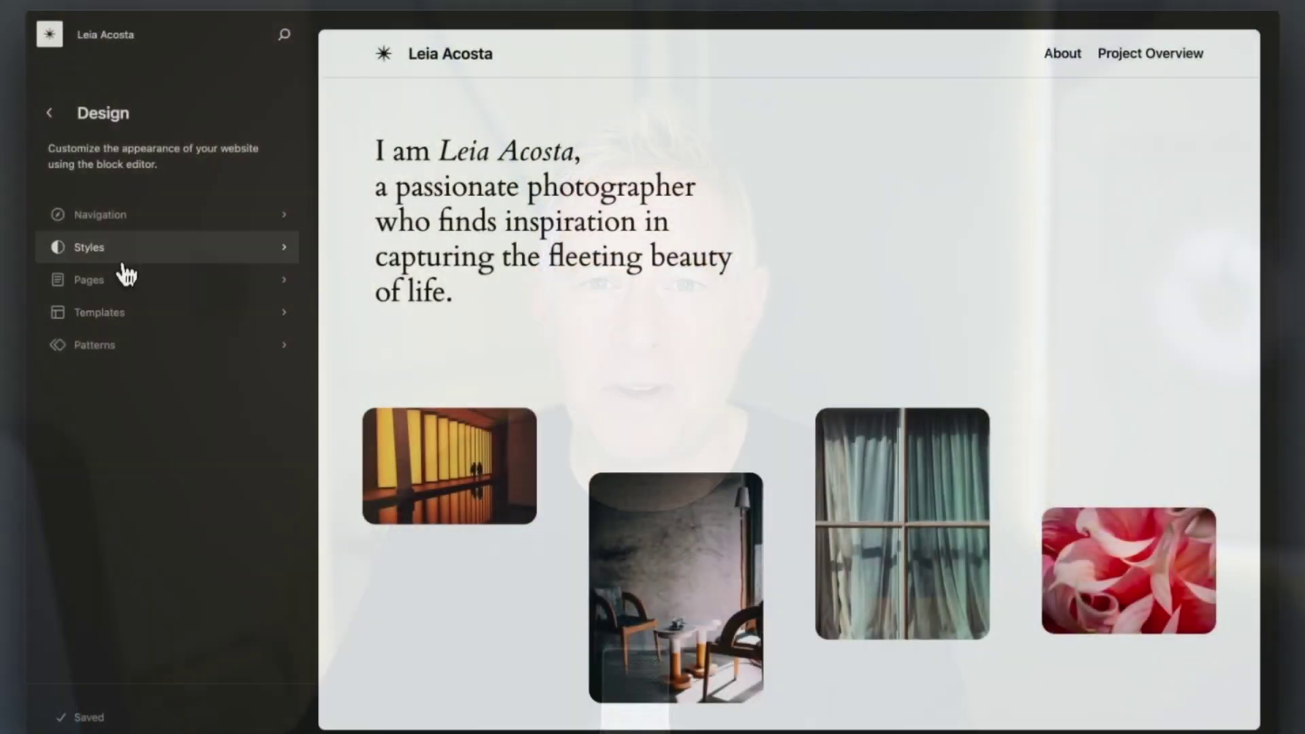
# Upload YoungSerif-Regular.ttf through the Styles > Typography font library's Upload tab
pyautogui.click(119, 272)
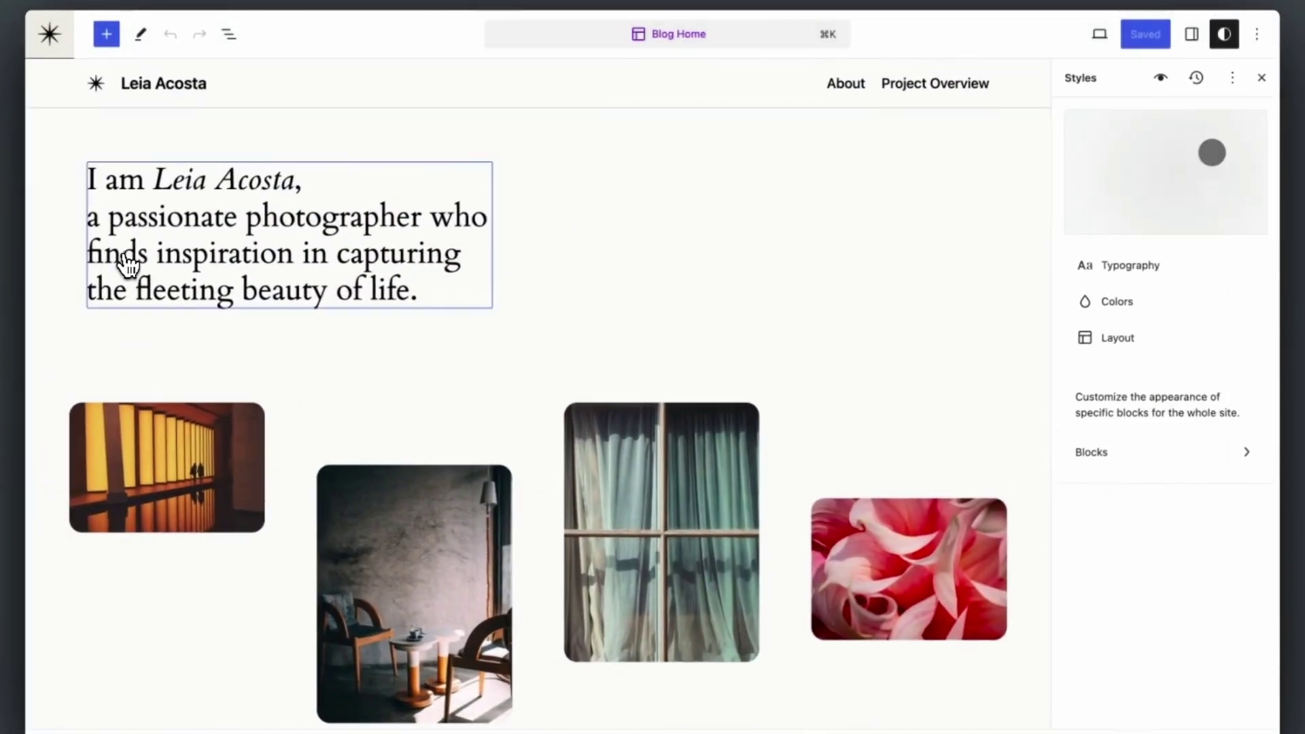
pyautogui.click(1128, 267)
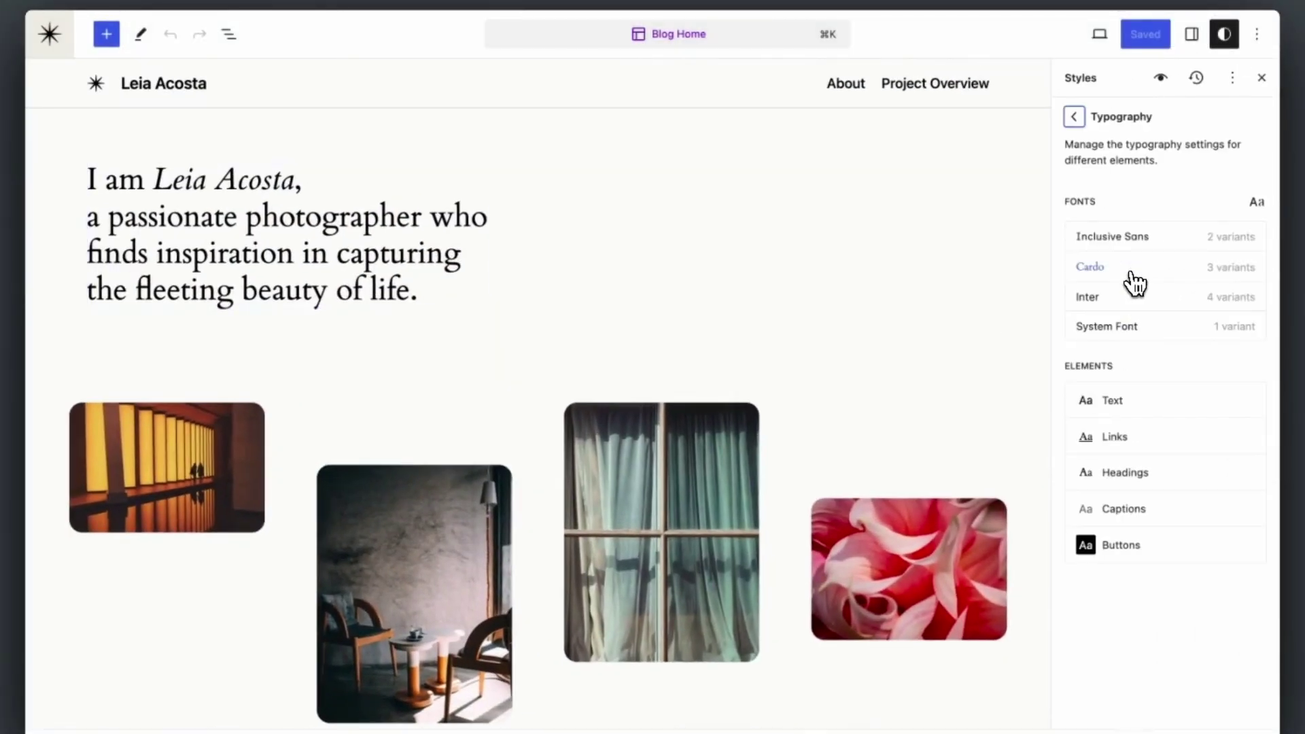
pyautogui.click(1256, 202)
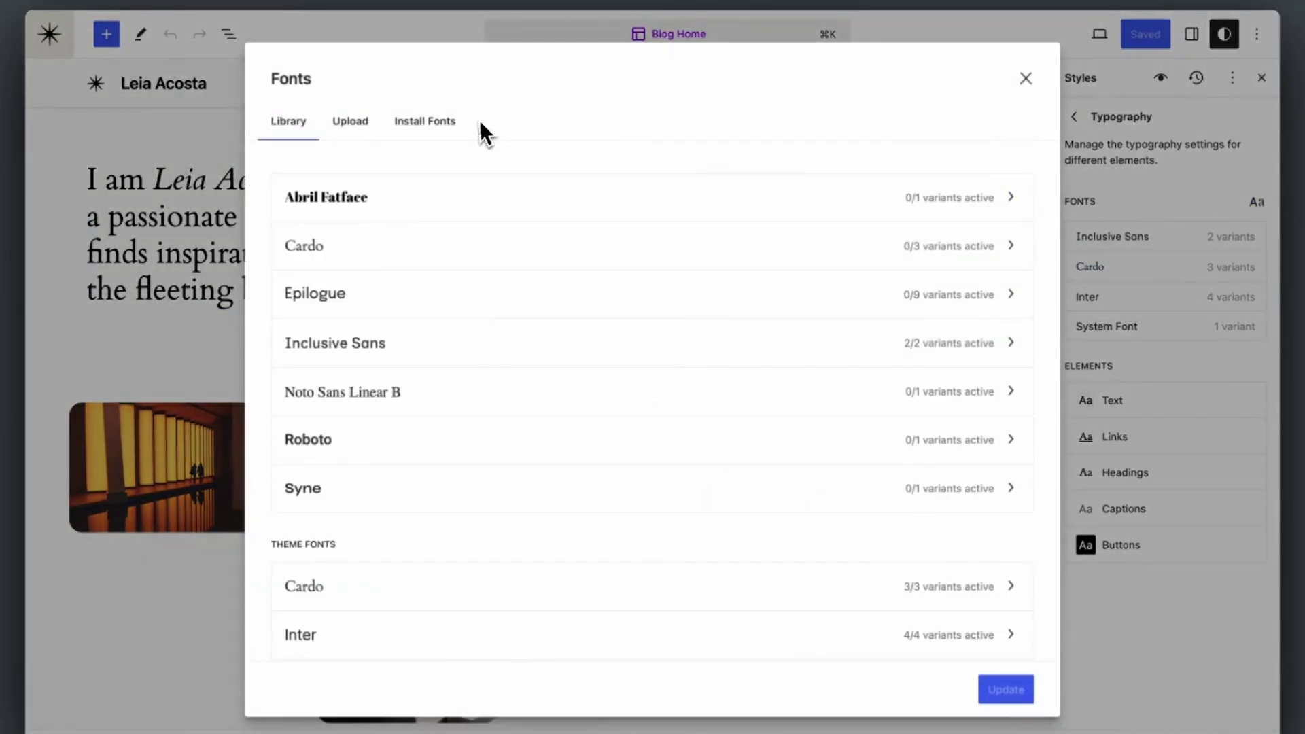
pyautogui.click(350, 121)
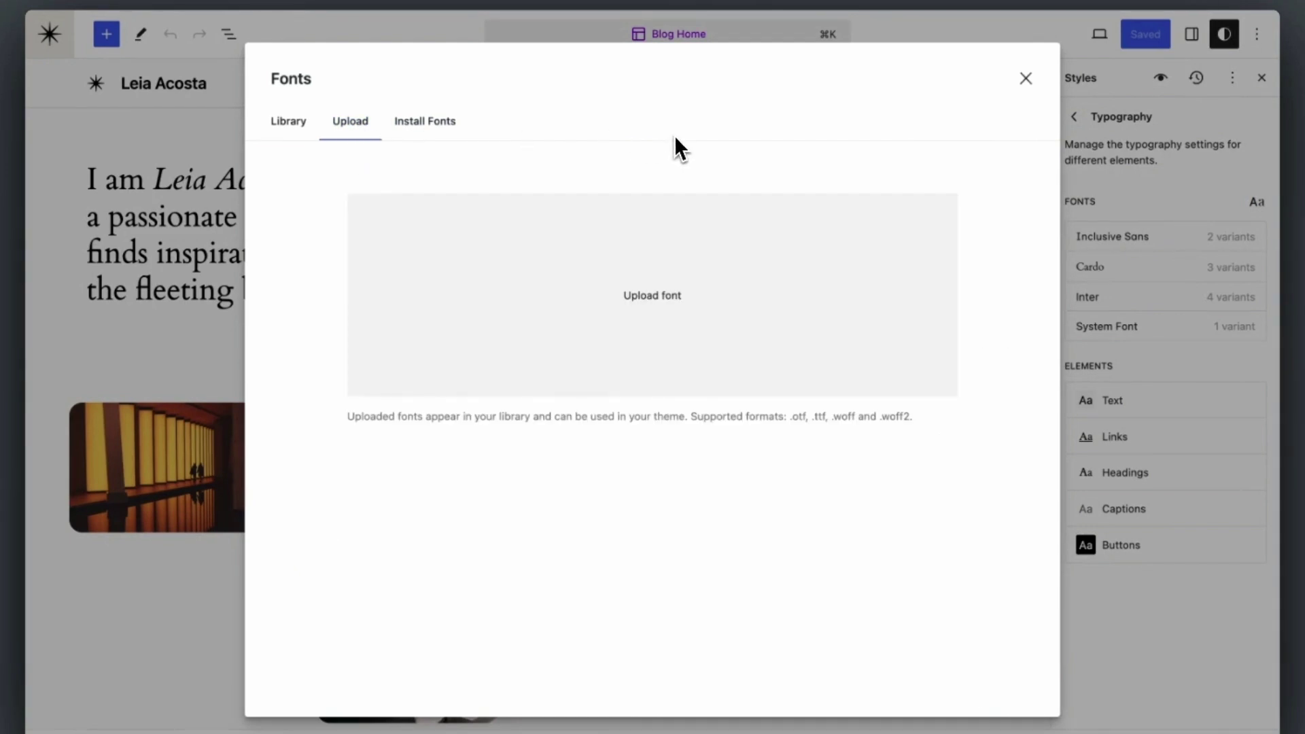
pyautogui.moveTo(1301, 224); pyautogui.dragTo(775, 320)
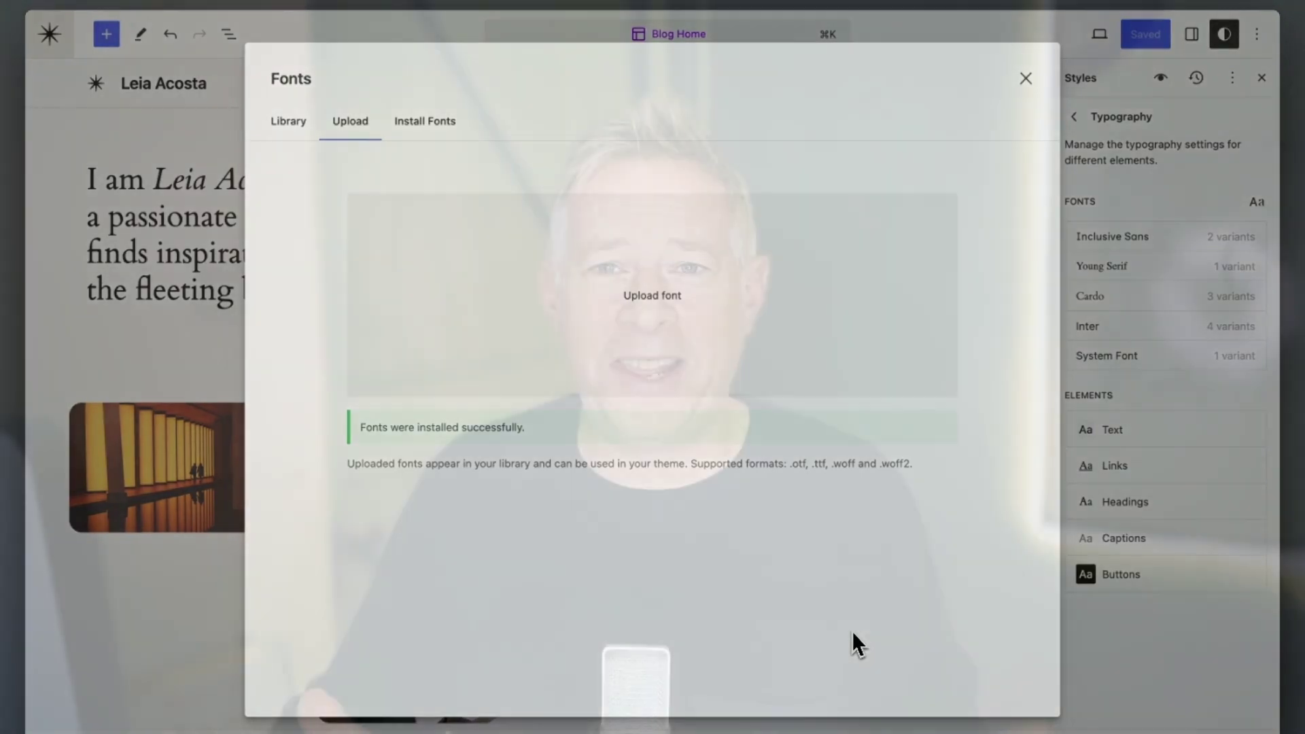